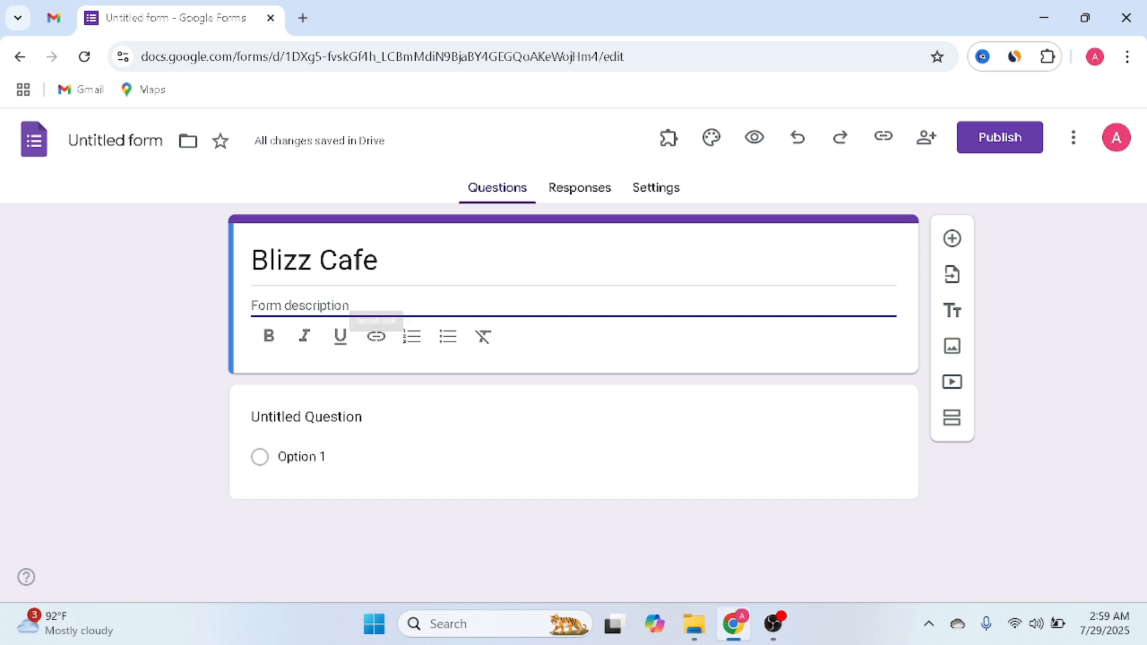
Step: Enter "Help us to improve your experience" as the form description
type("H")
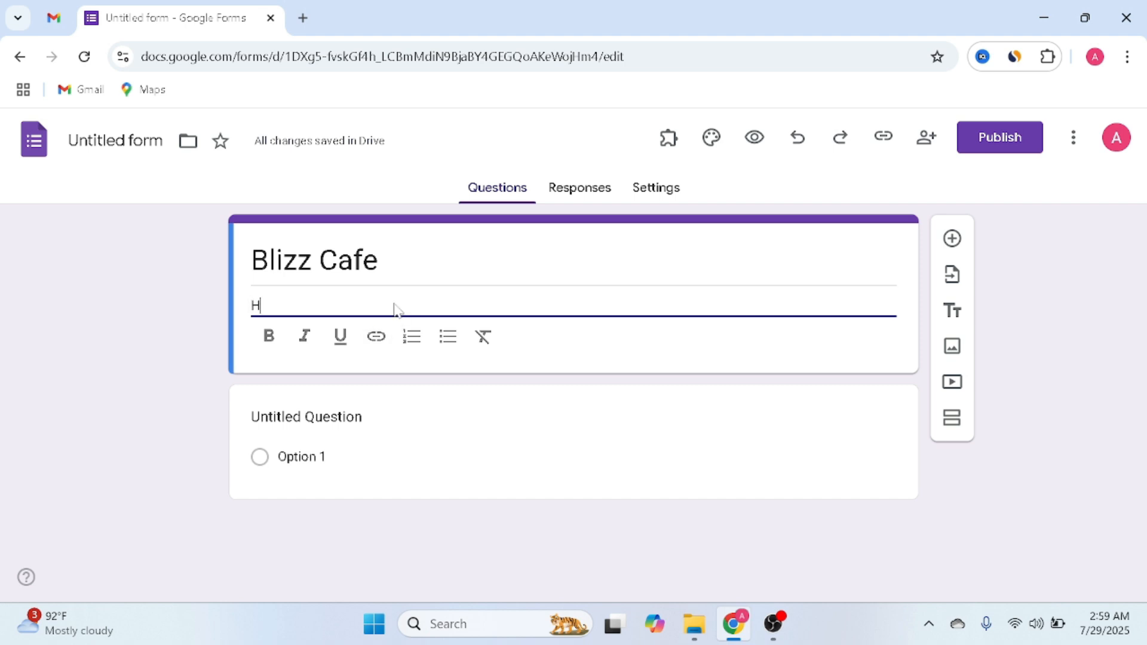
type("elp us to im")
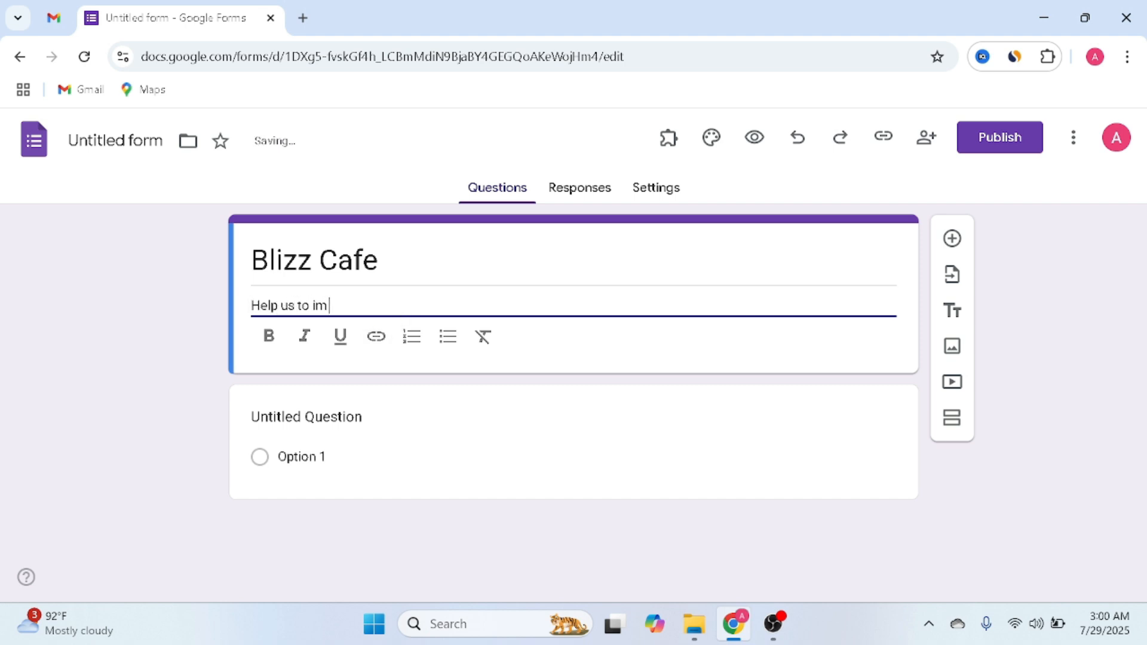
type("prove your experience")
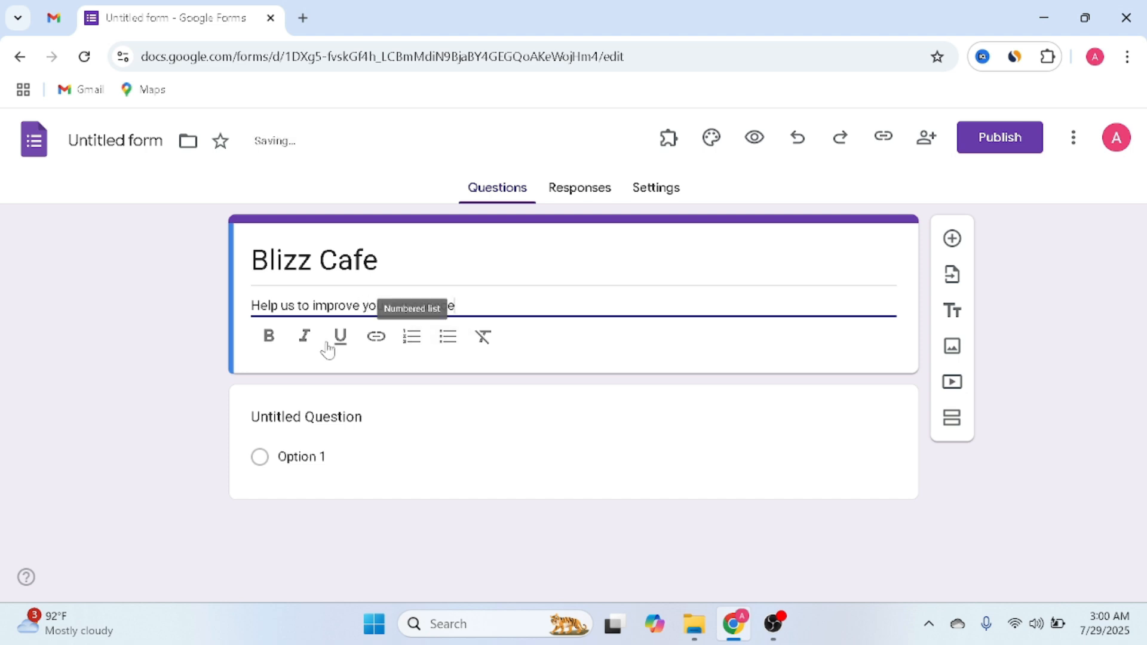
left_click(189, 371)
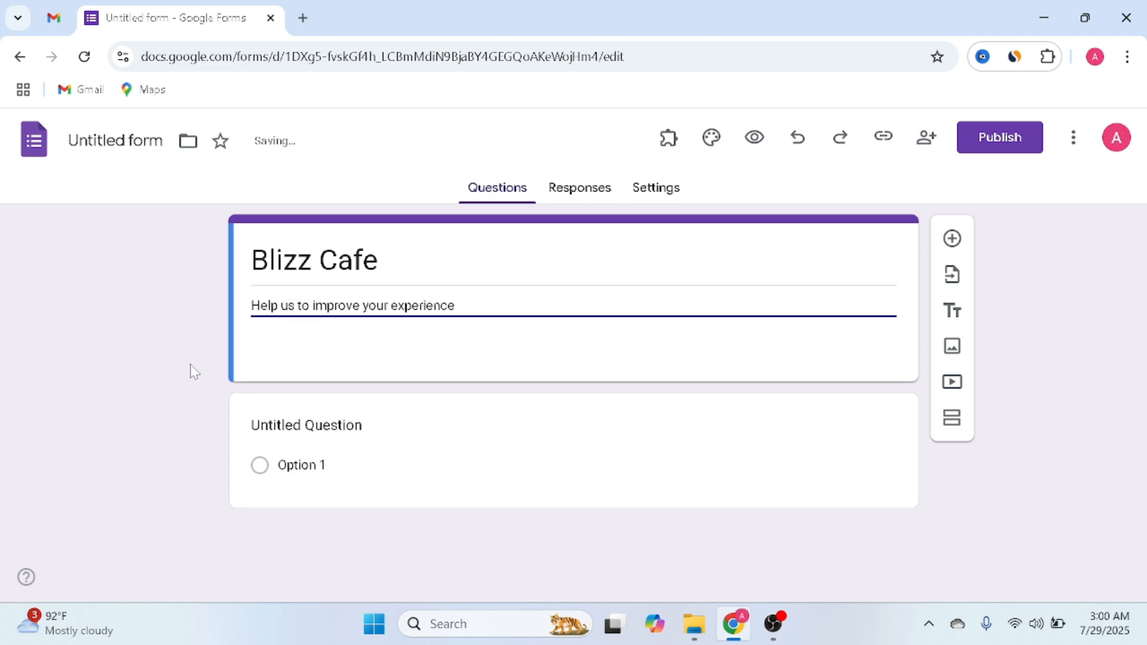
Step: Make the form title "Blizz Cafe" bold
left_click(297, 259)
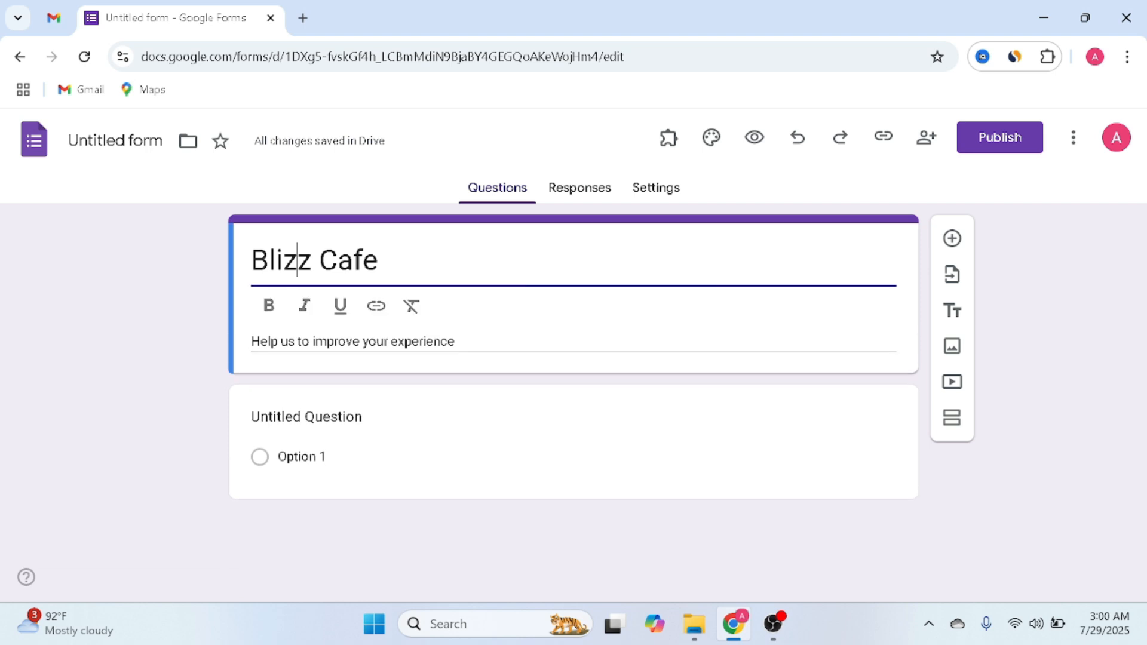
triple_click(296, 258)
left_click(268, 305)
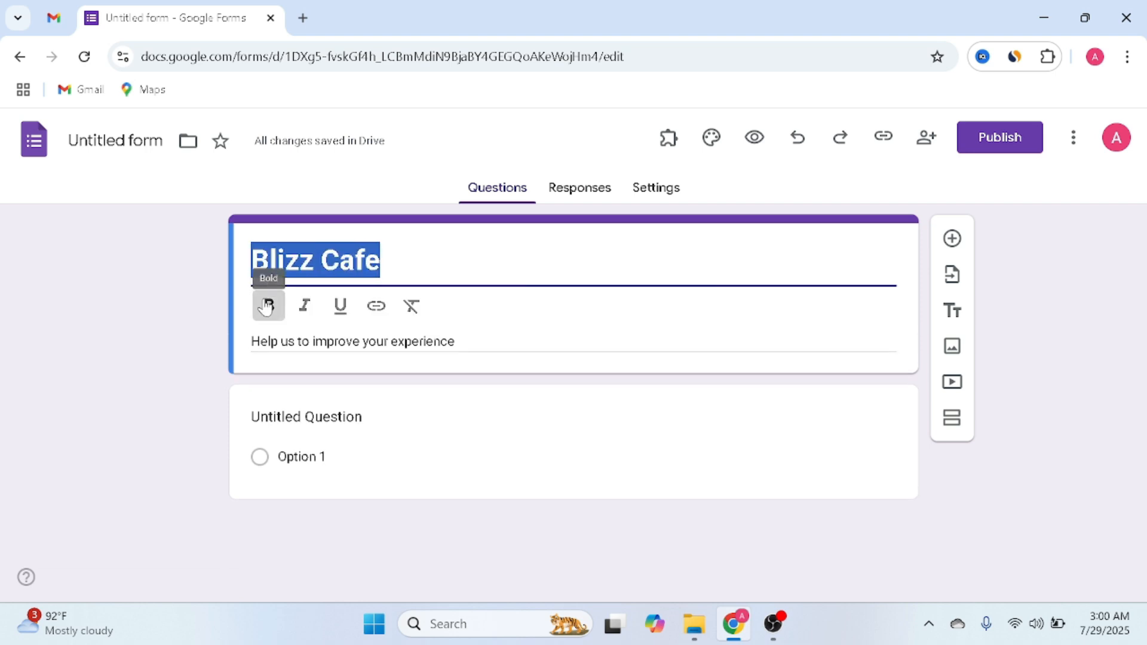
left_click(168, 336)
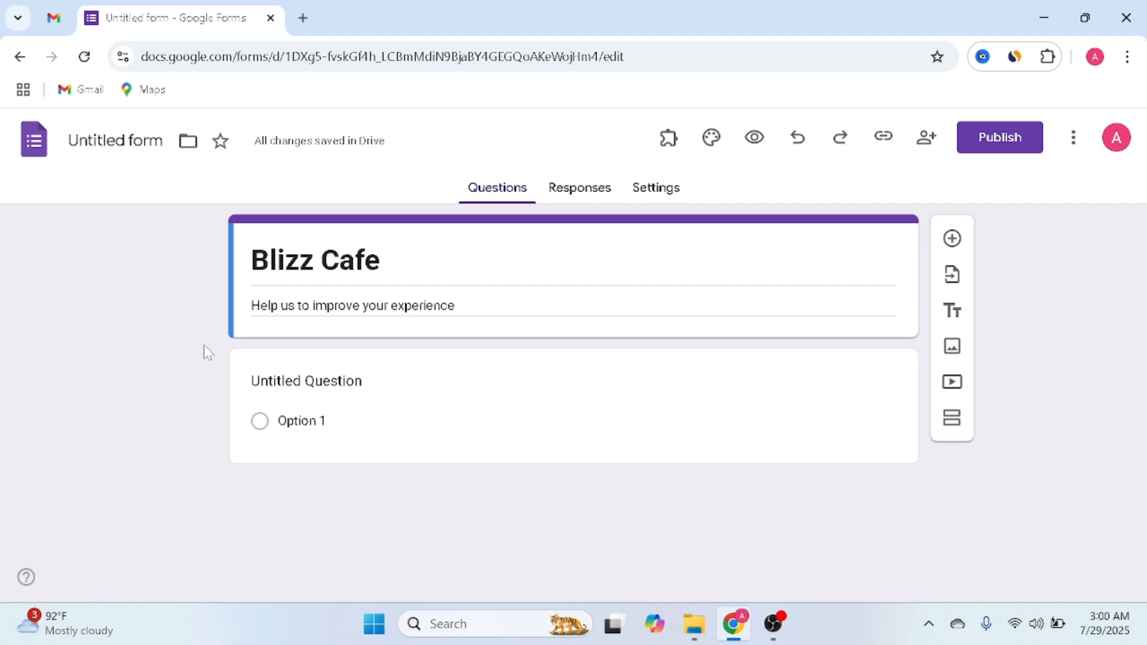
Step: Turn the untitled question into a required short-answer question reading "What is your name?"
left_click(299, 381)
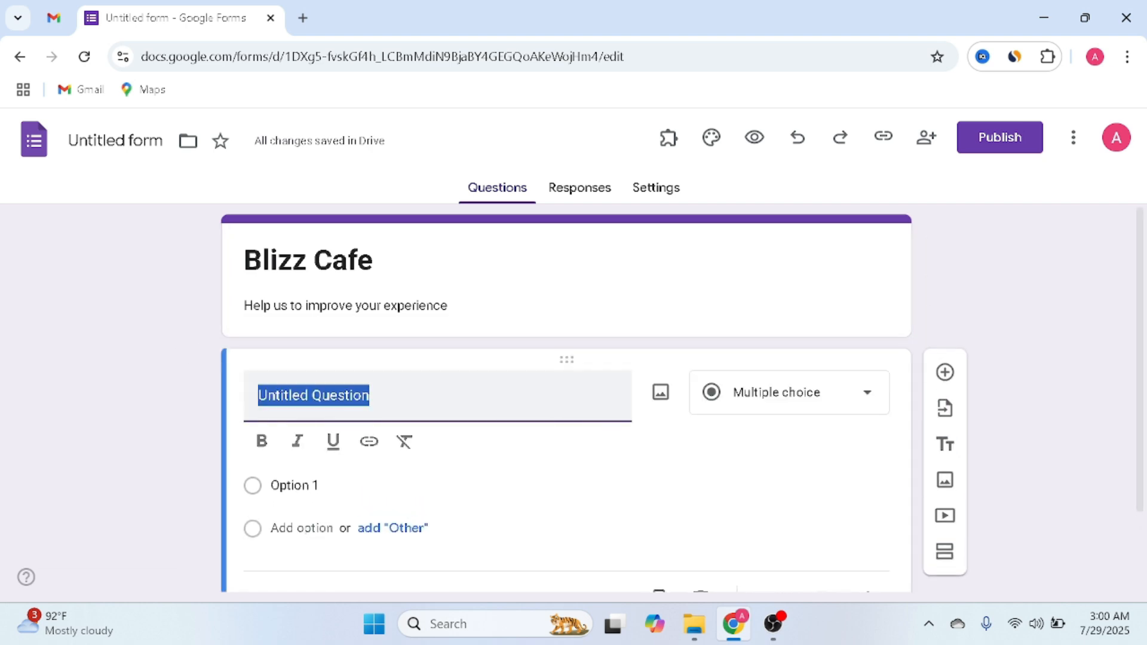
left_click(873, 402)
left_click(823, 174)
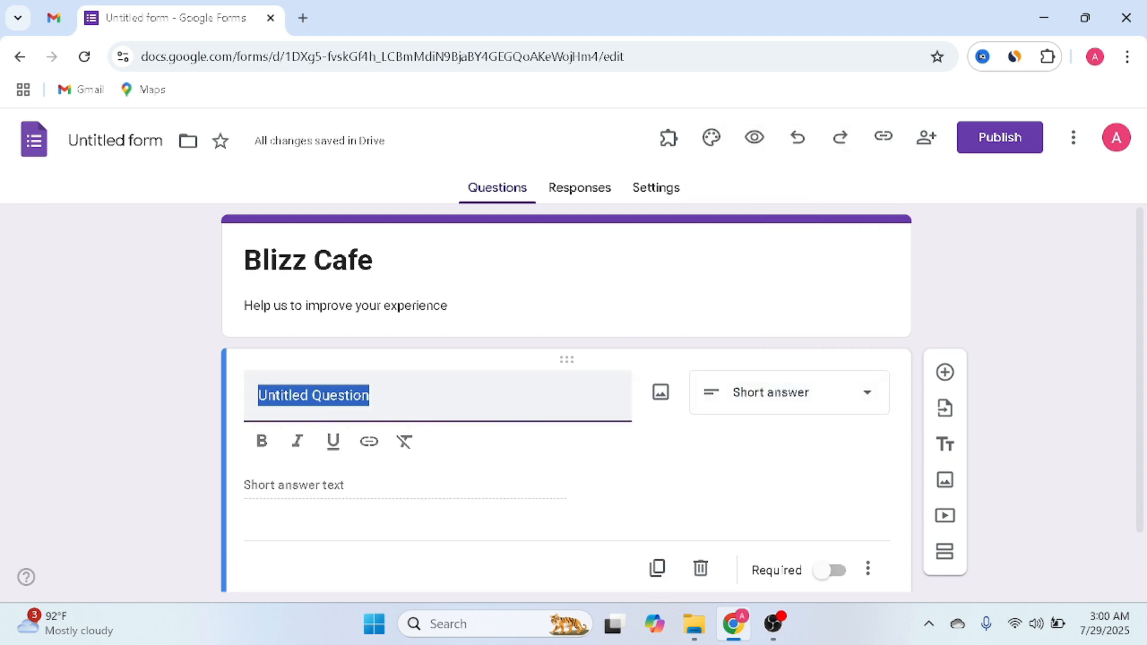
type("What is your name?")
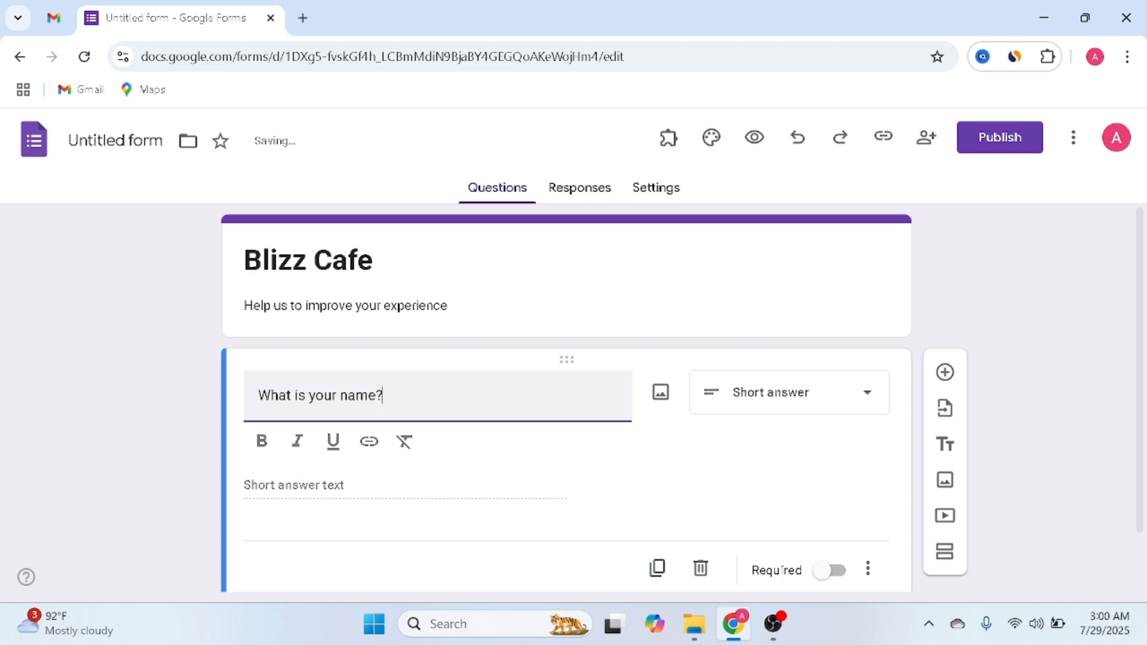
left_click(178, 466)
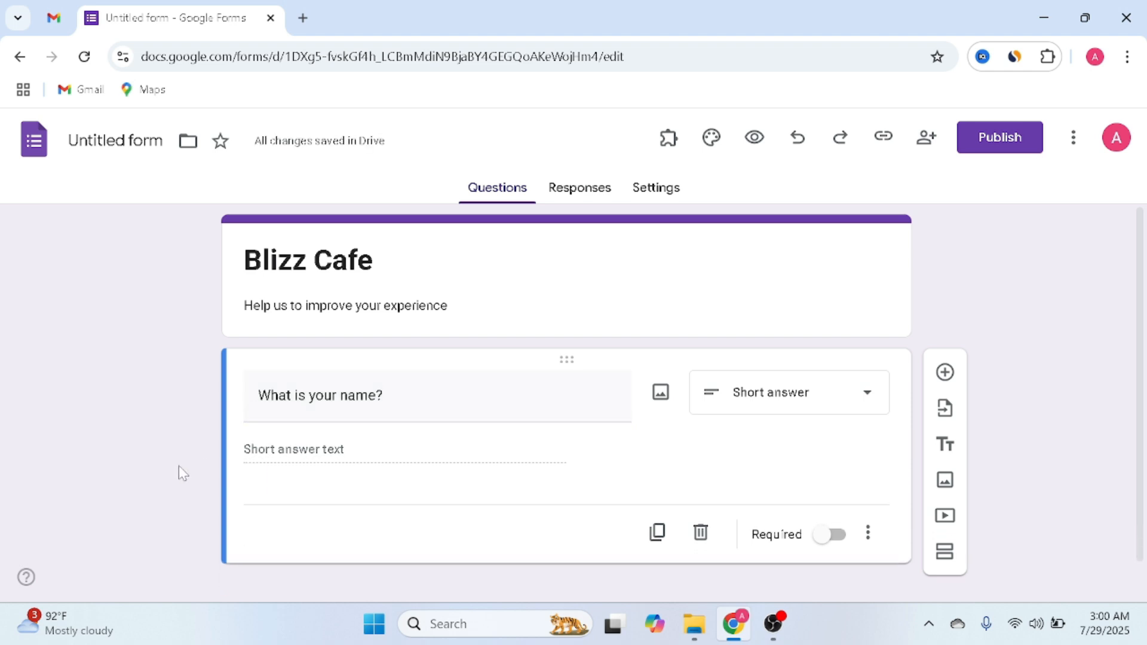
left_click(833, 535)
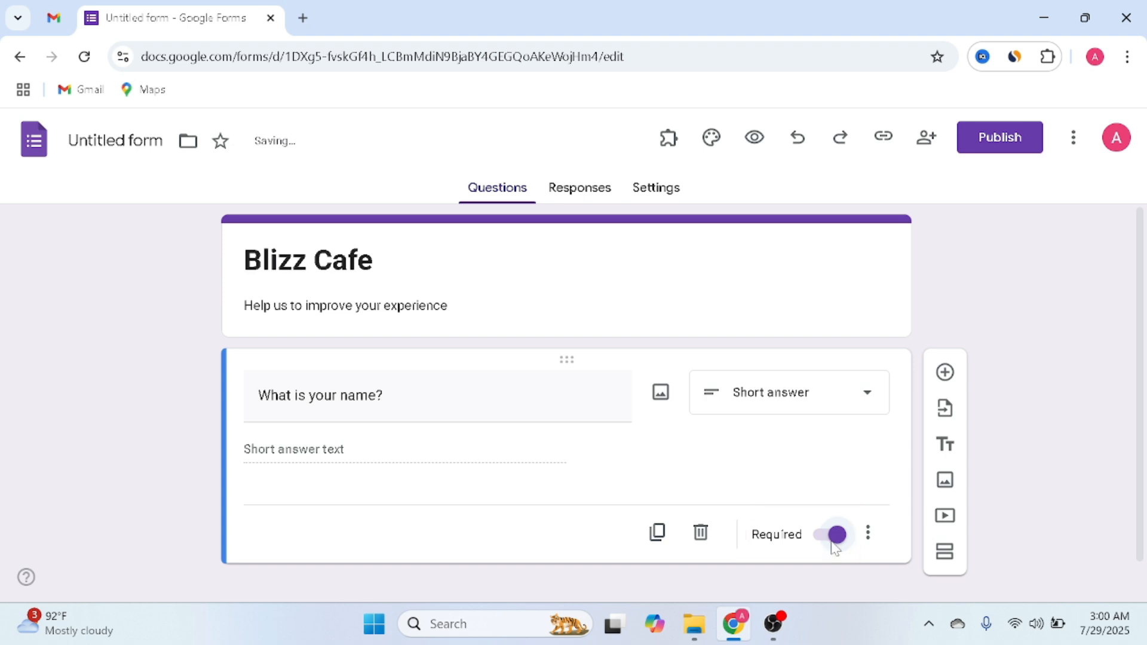
Step: Add a question reading "How was you experience in our cafe?" and make it a Rating question
left_click(946, 373)
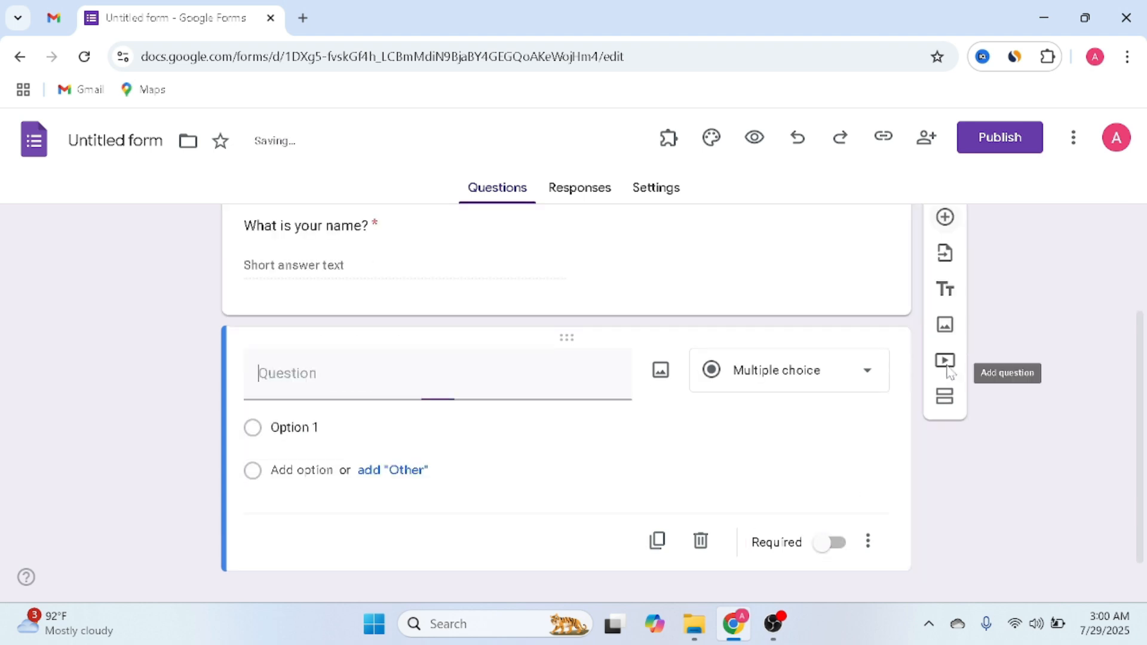
type("How wa")
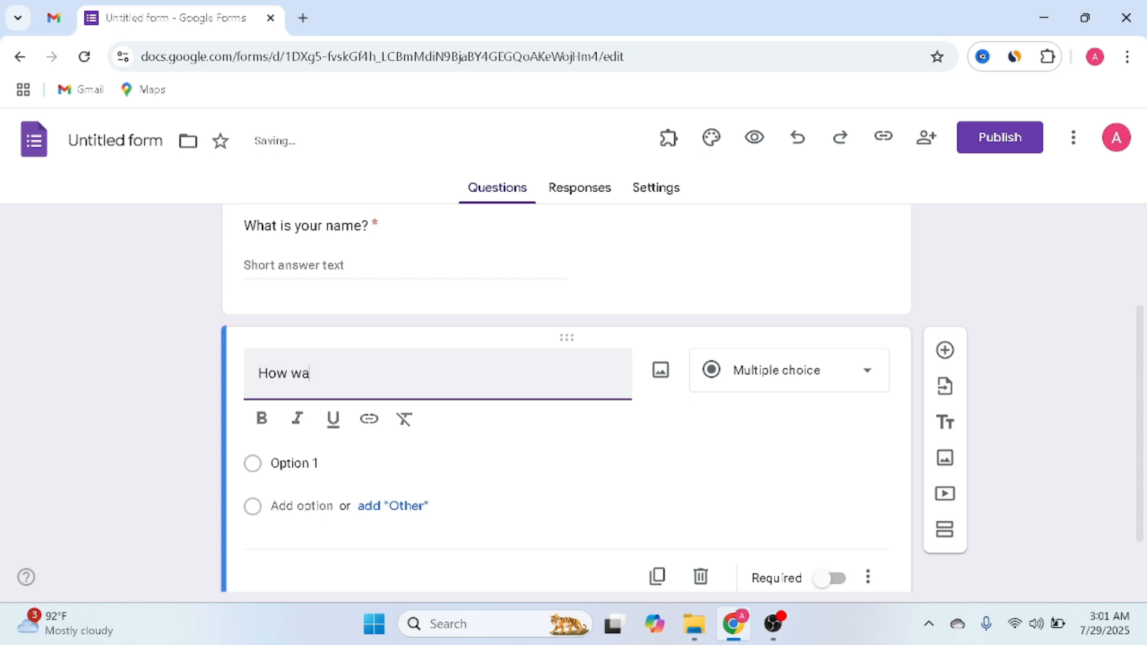
type("s you e")
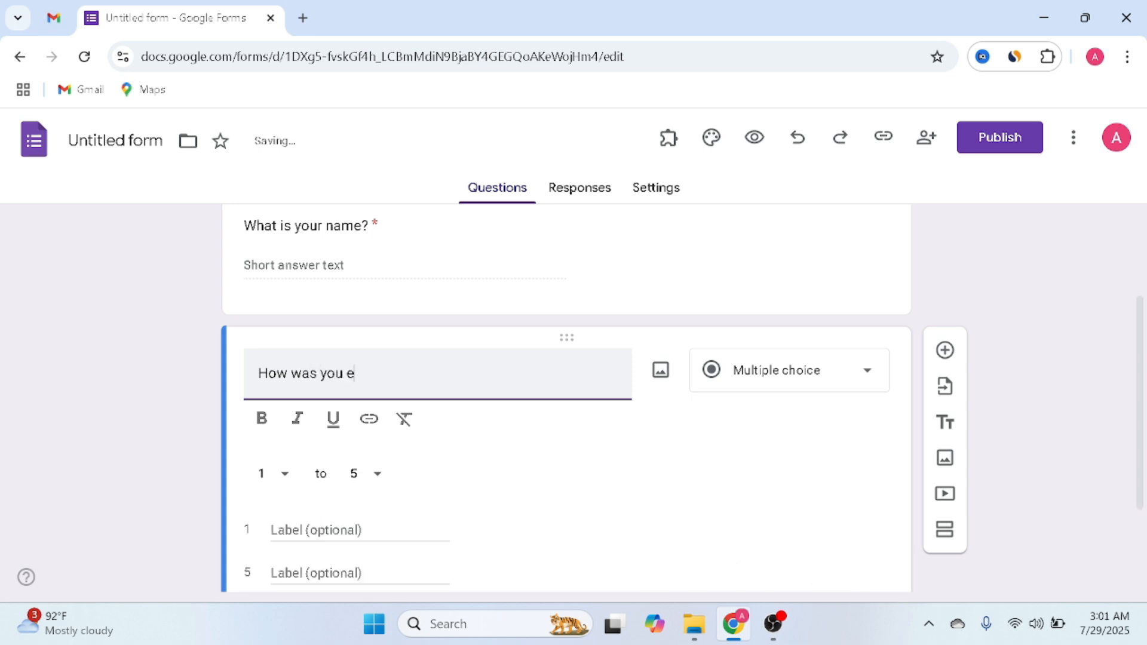
type("xperience in our cafe?")
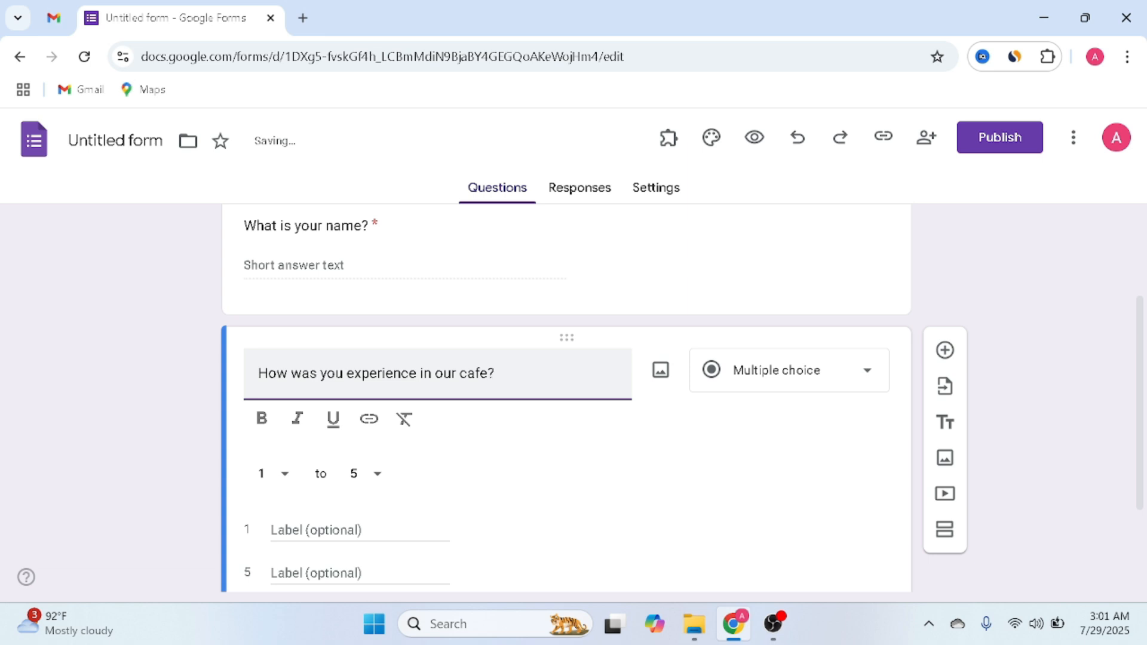
left_click(866, 374)
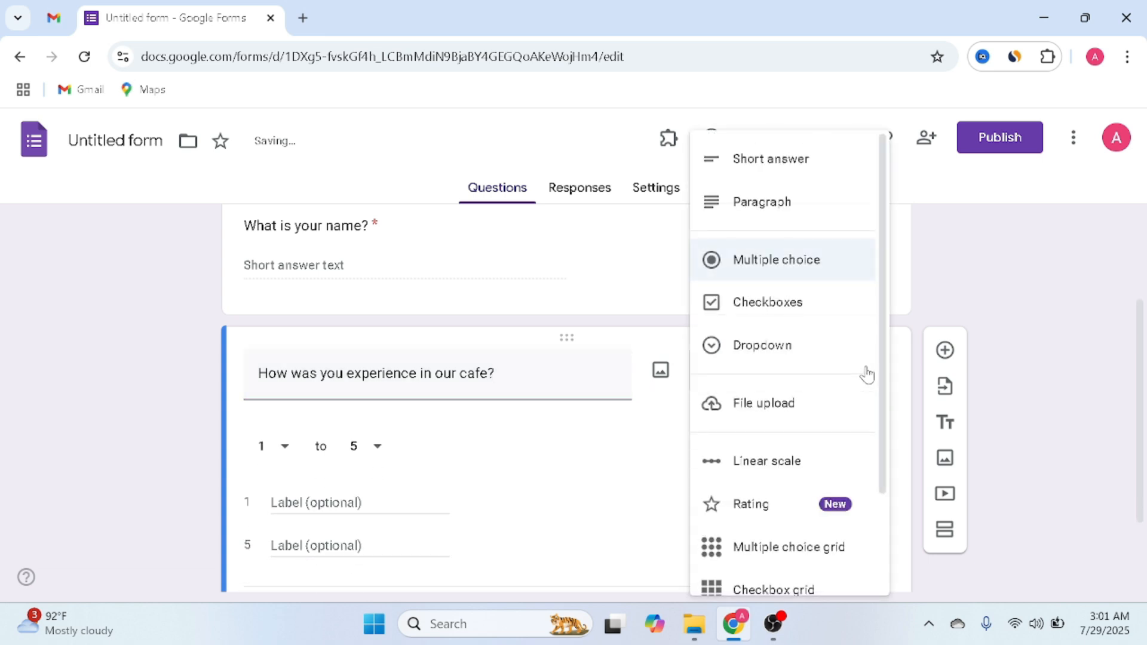
scroll(865, 373, "down", 2)
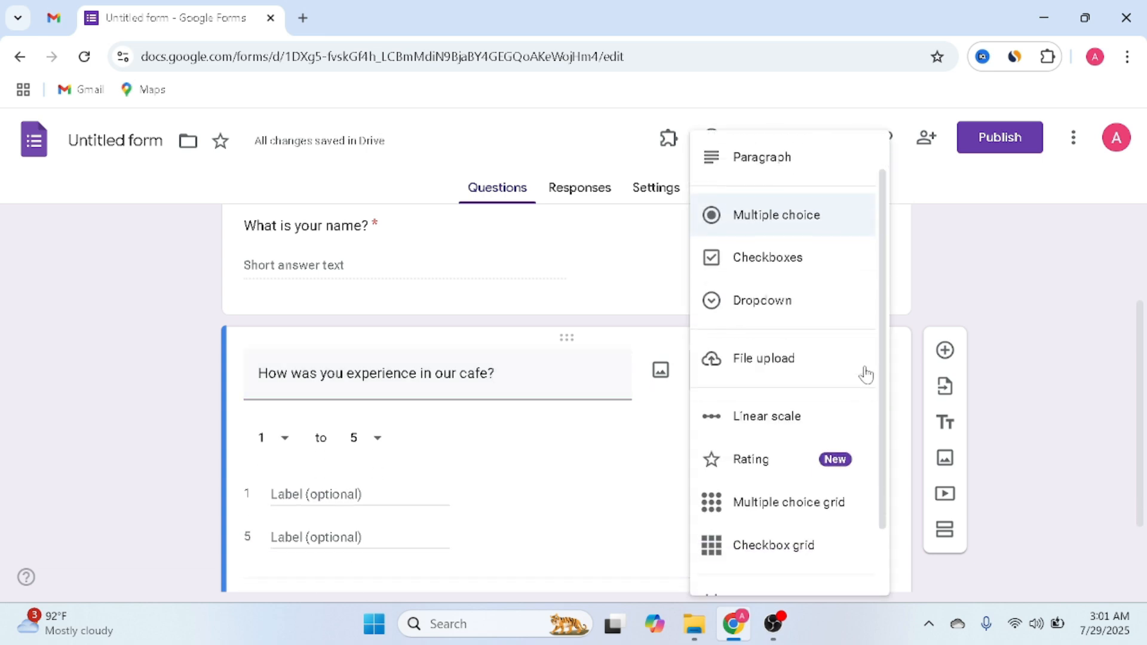
left_click(791, 380)
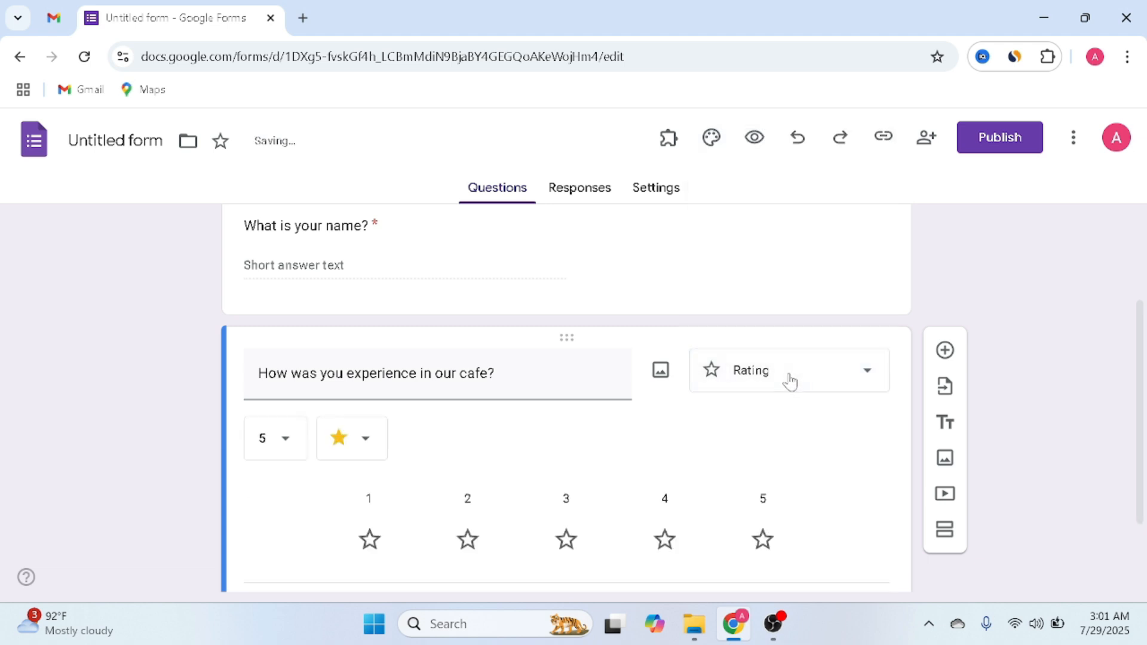
Step: Try the heart and thumbs-up symbols for the cafe experience rating and restore the star
left_click(365, 442)
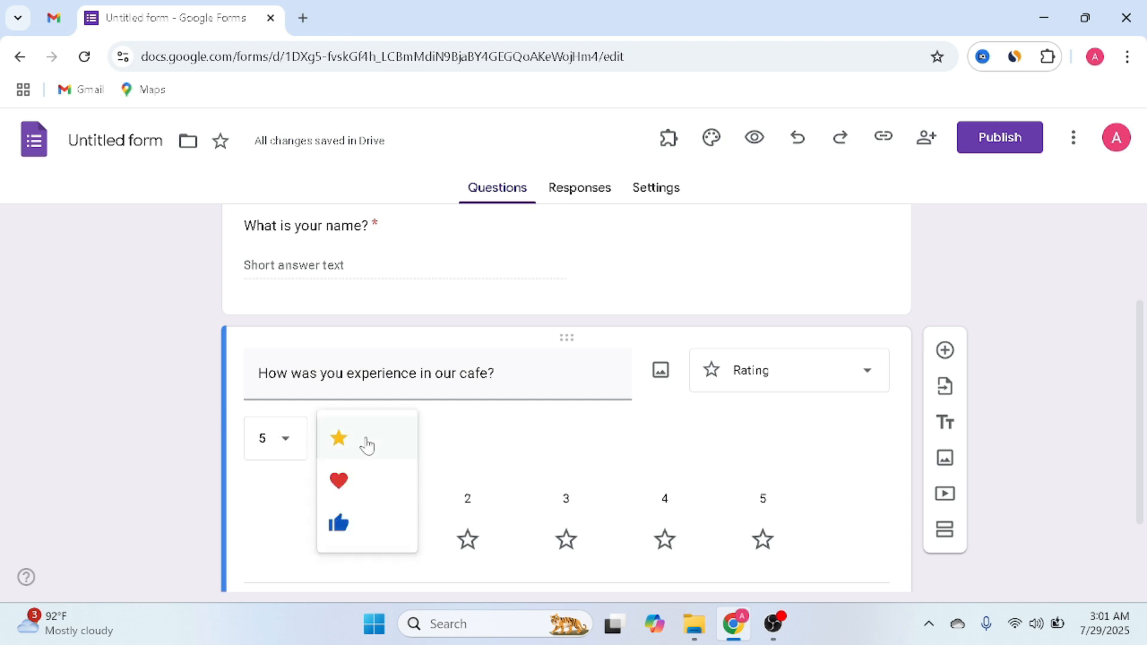
left_click(367, 484)
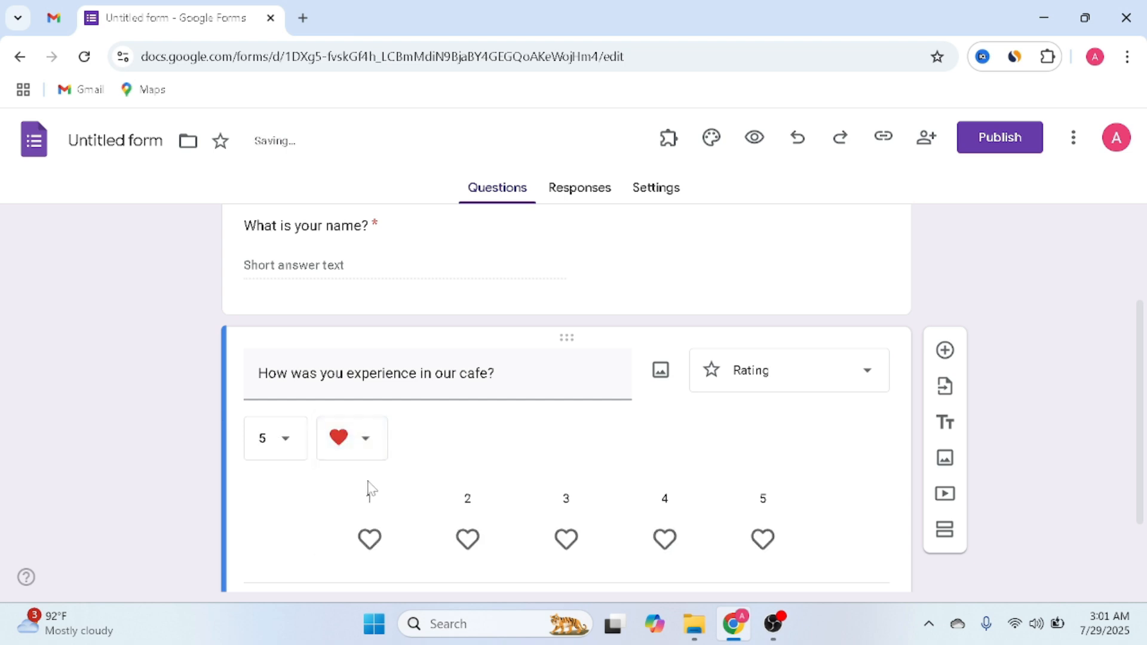
left_click(367, 446)
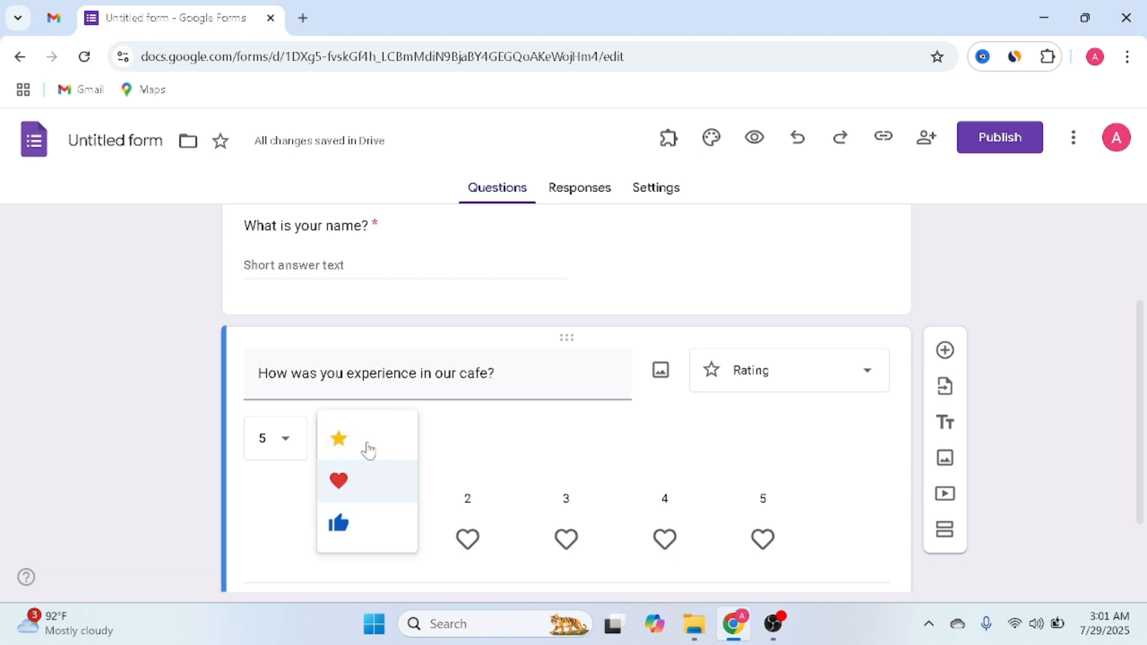
left_click(367, 521)
scroll(368, 519, "down", 2)
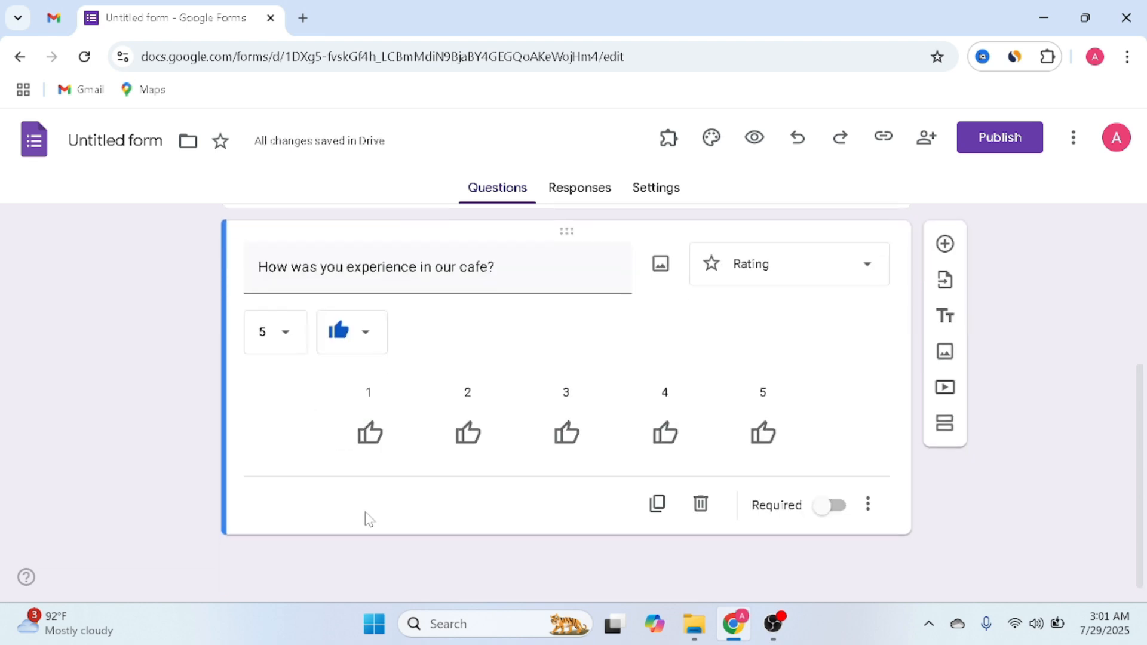
left_click(365, 338)
left_click(366, 336)
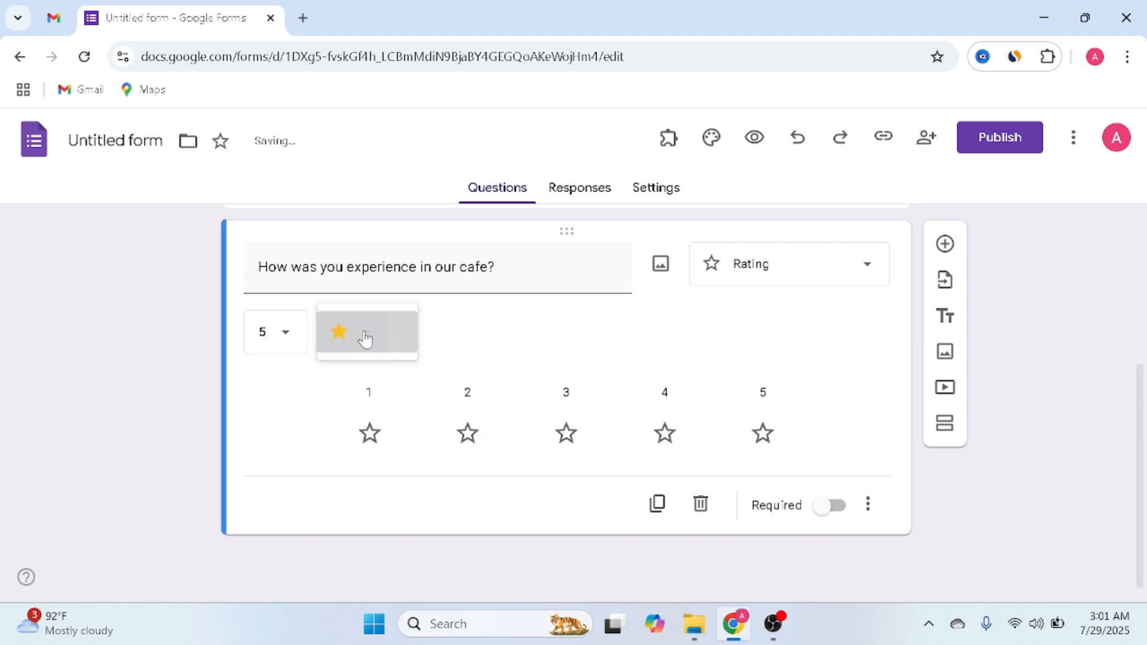
Step: Try a 10-level scale for the cafe experience rating and return it to 5 levels
left_click(287, 335)
left_click(289, 552)
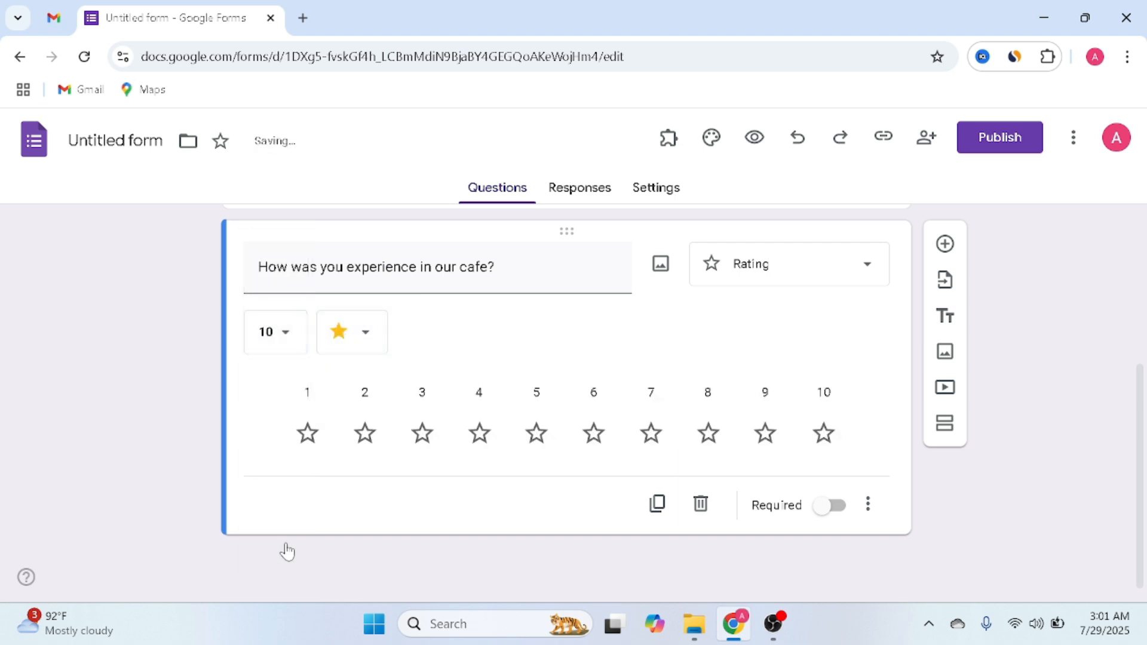
left_click(286, 334)
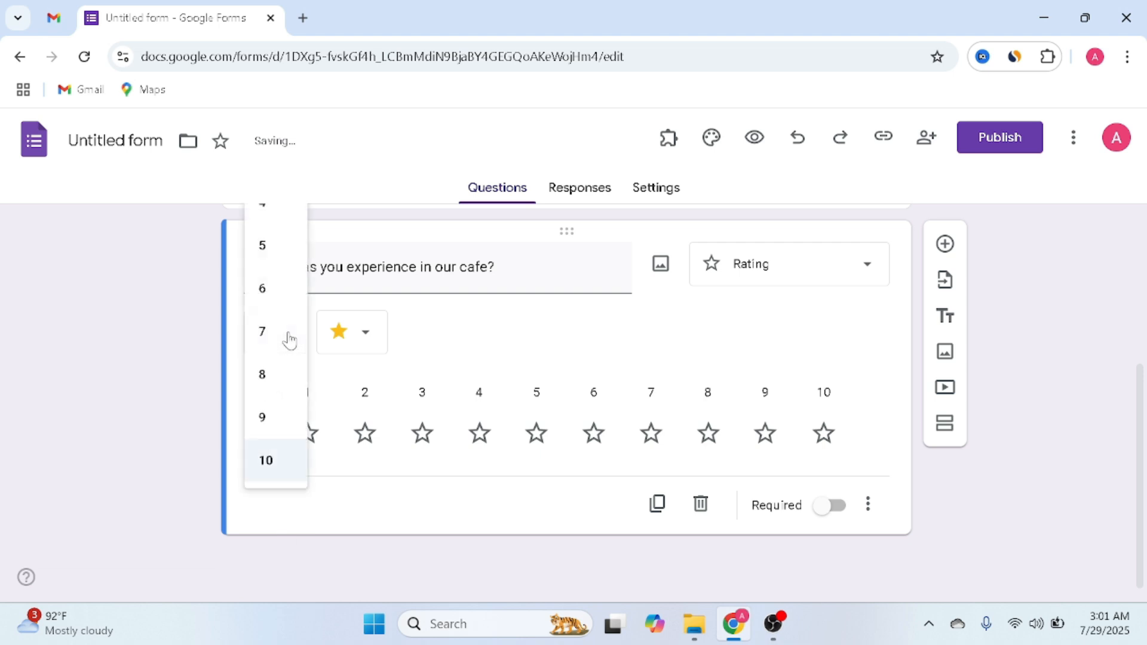
left_click(292, 257)
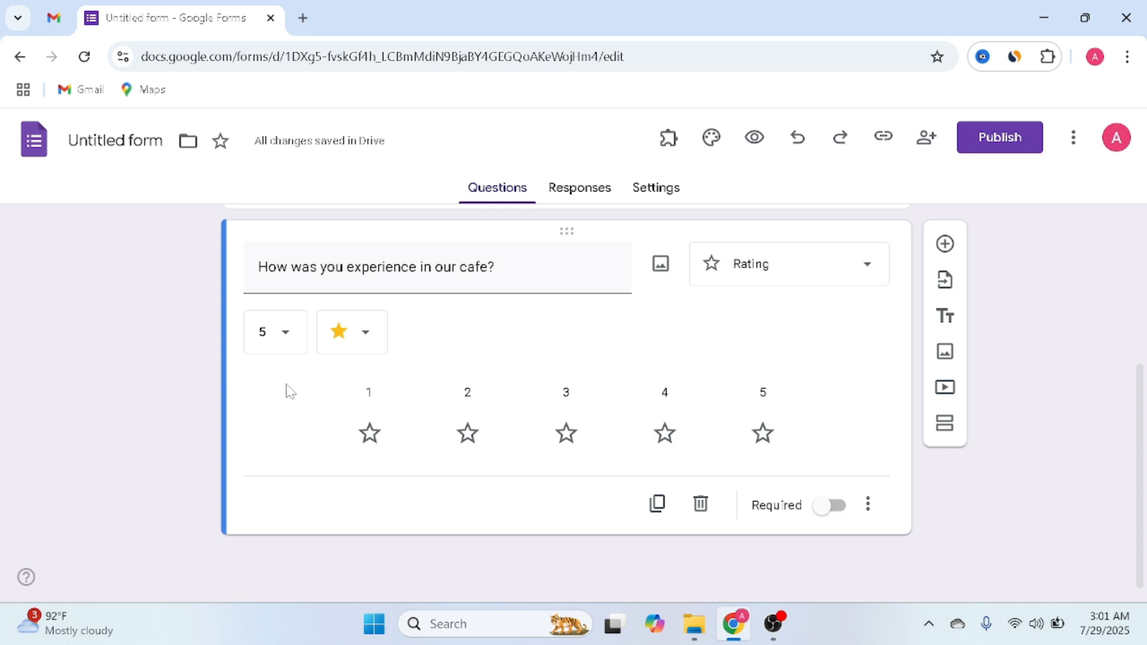
Step: Make the cafe experience rating question required
left_click(834, 507)
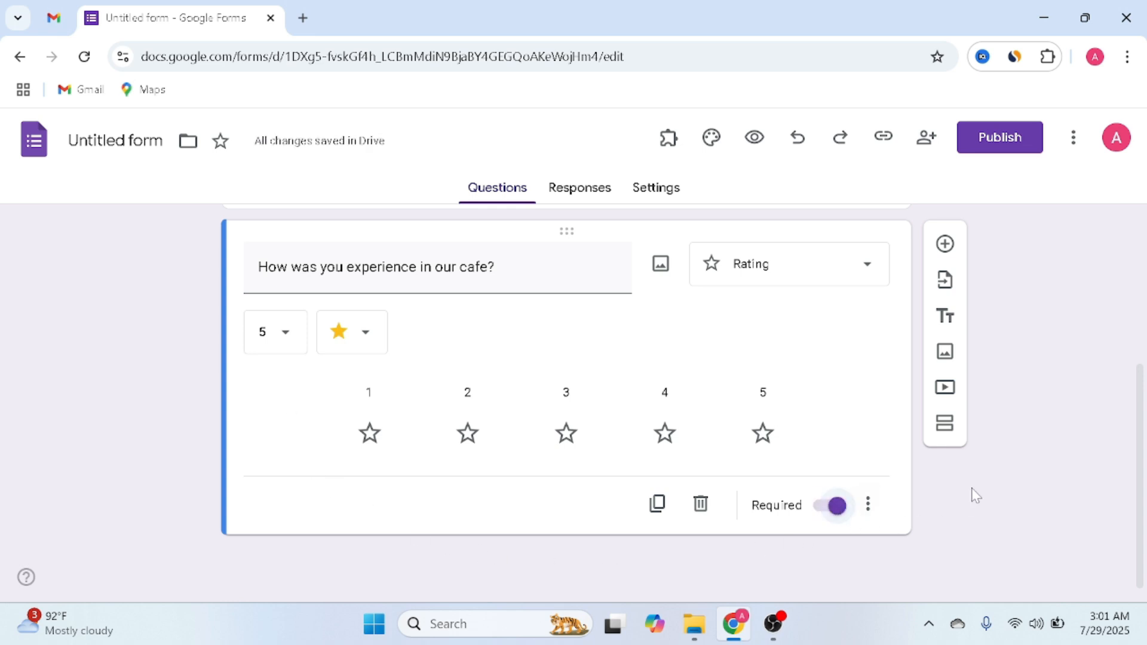
Step: Add a short-answer question reading "What did you order?" below the rating question
left_click(944, 244)
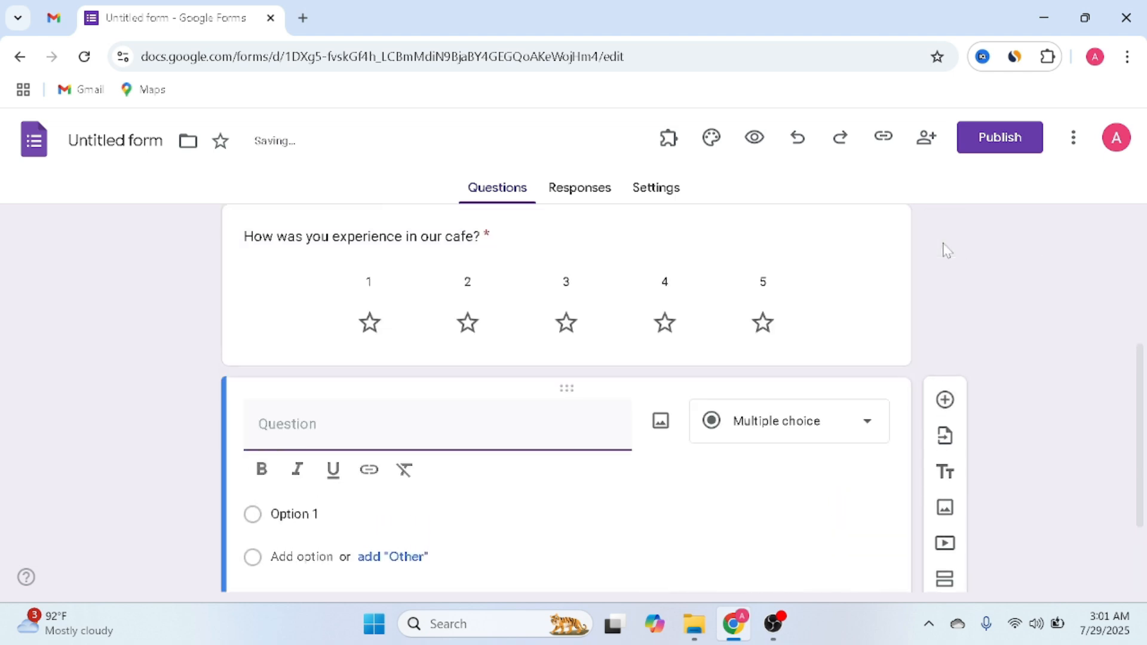
type("What did")
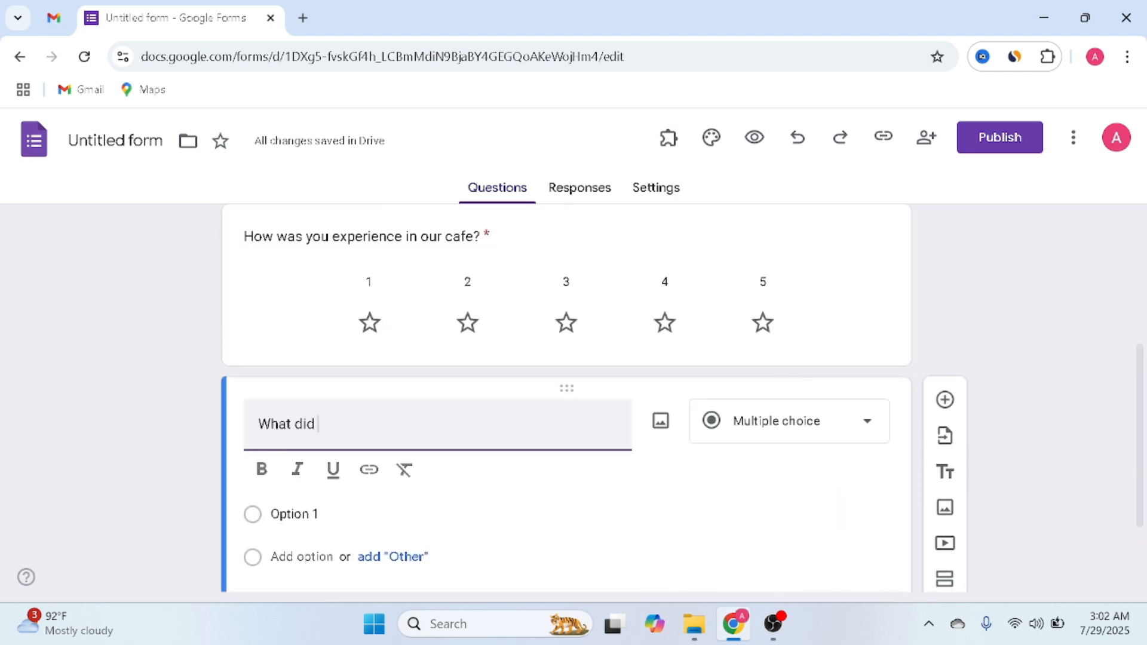
type(" you order?")
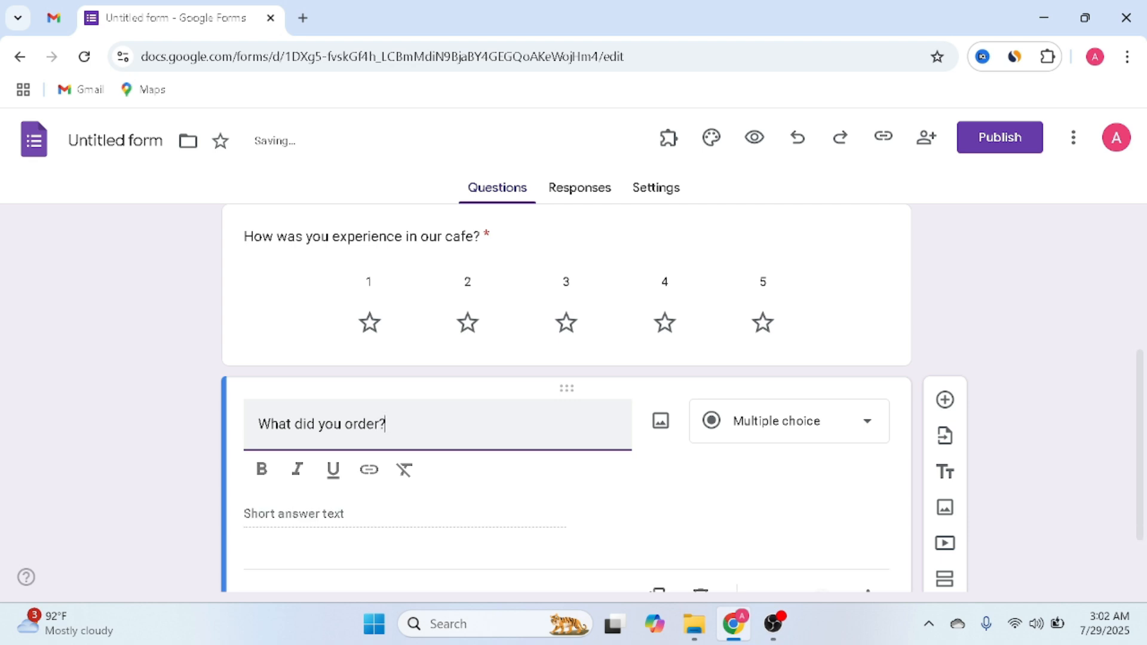
left_click(861, 424)
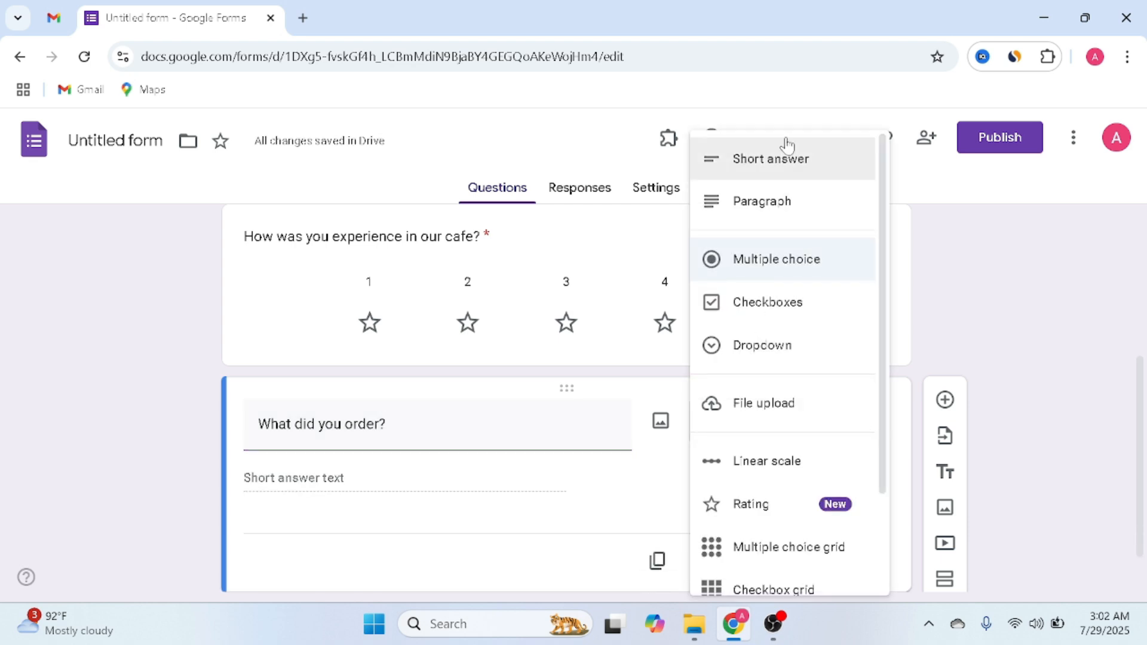
left_click(791, 161)
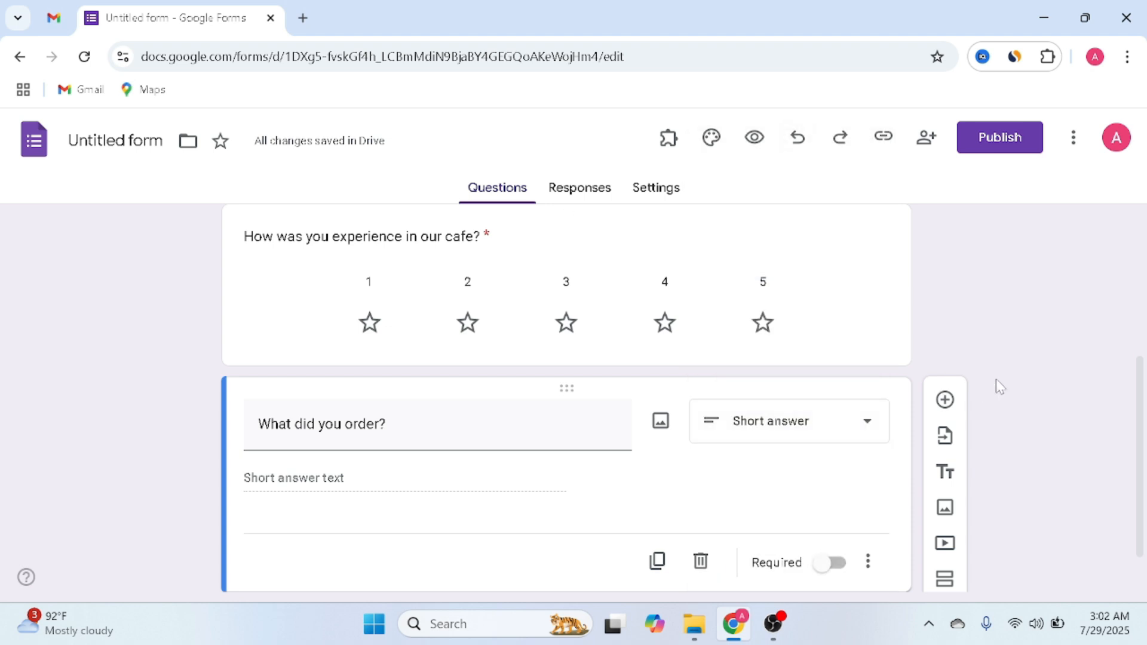
Step: Add a paragraph question reading "Any sggestion for us?" below the order question
left_click(945, 401)
type("Any sd")
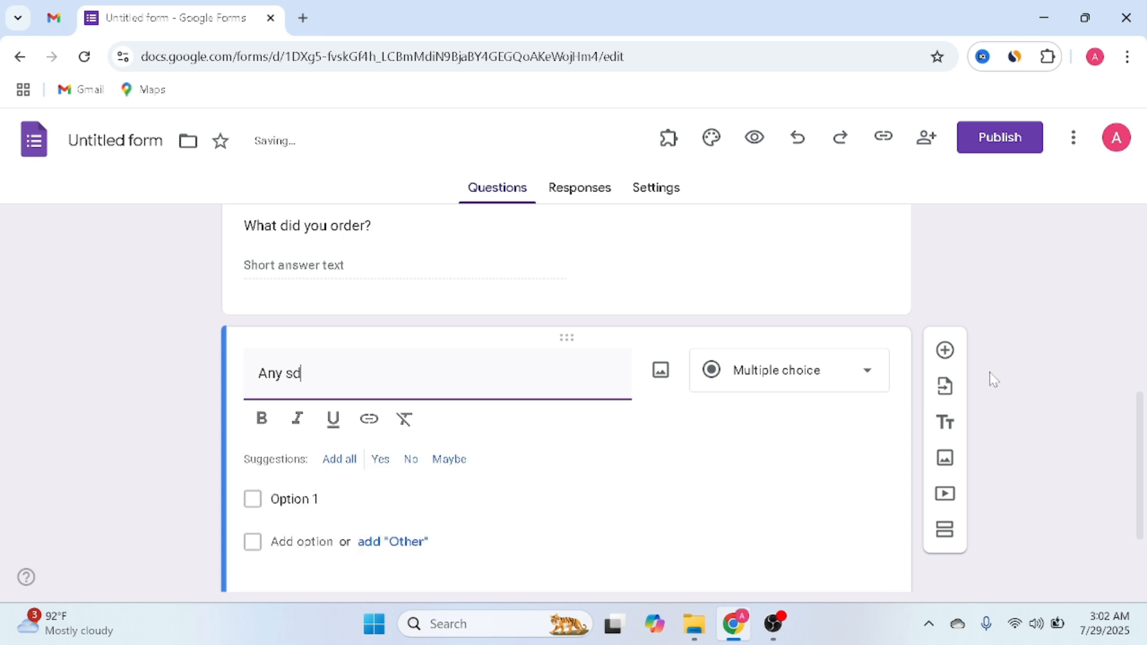
key("BackSpace")
type("ggestion for us?")
left_click(867, 372)
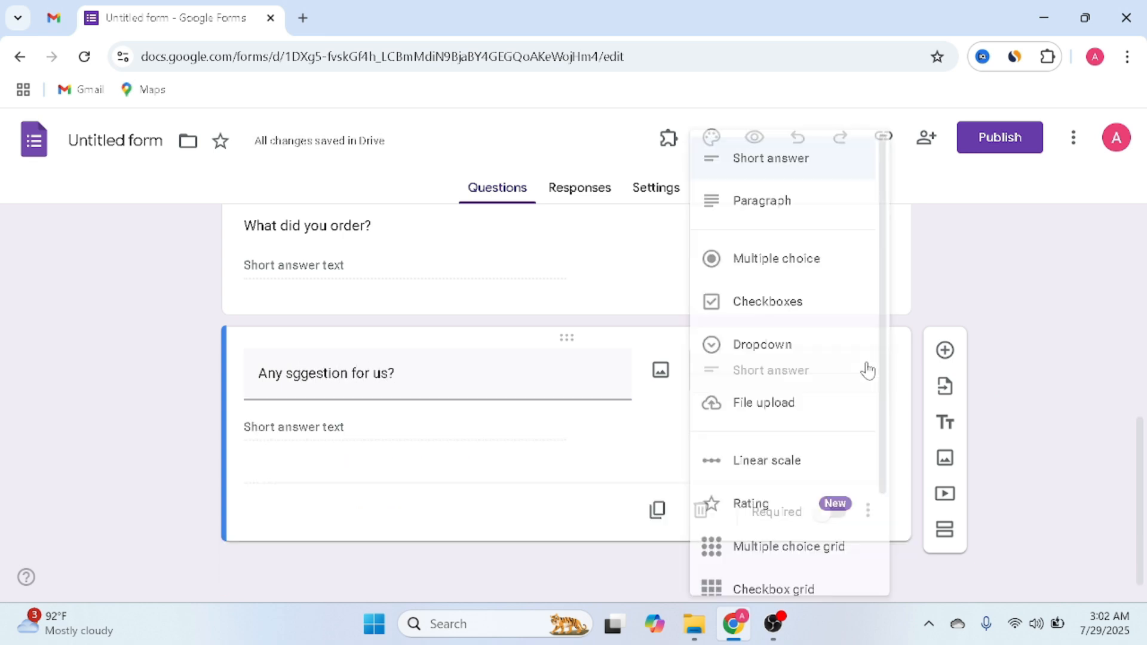
left_click(837, 216)
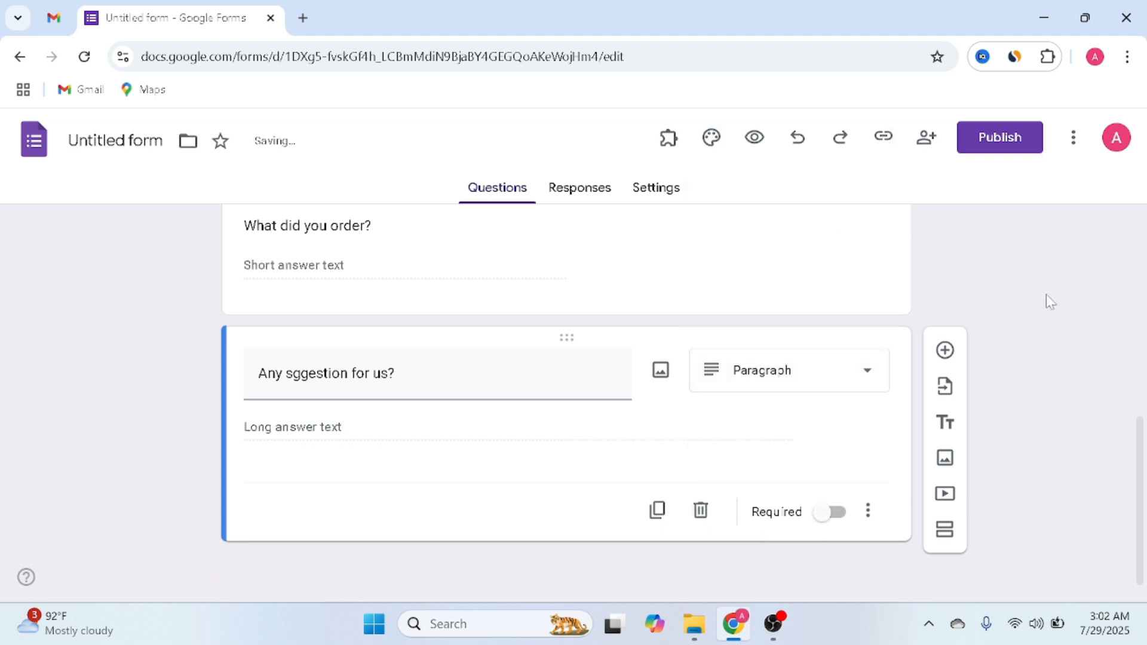
Step: Add a multiple-choice question reading "Would you like to visit us again?" with the options Yes, Maybe and No
left_click(944, 351)
type("W")
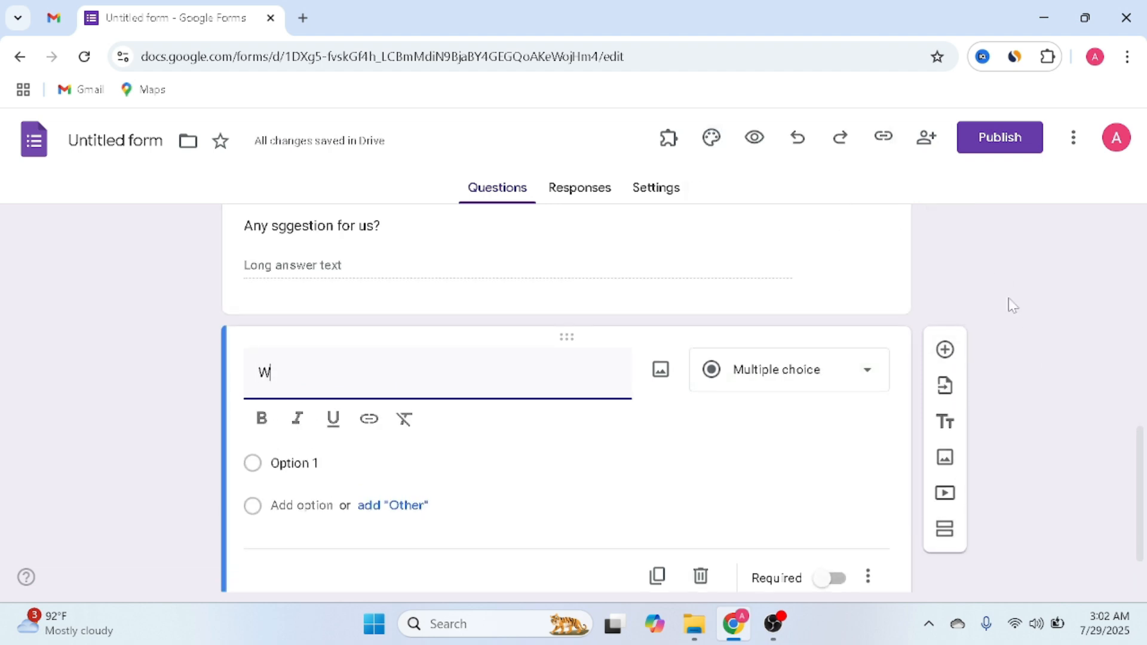
type("ould you like to visit us again?")
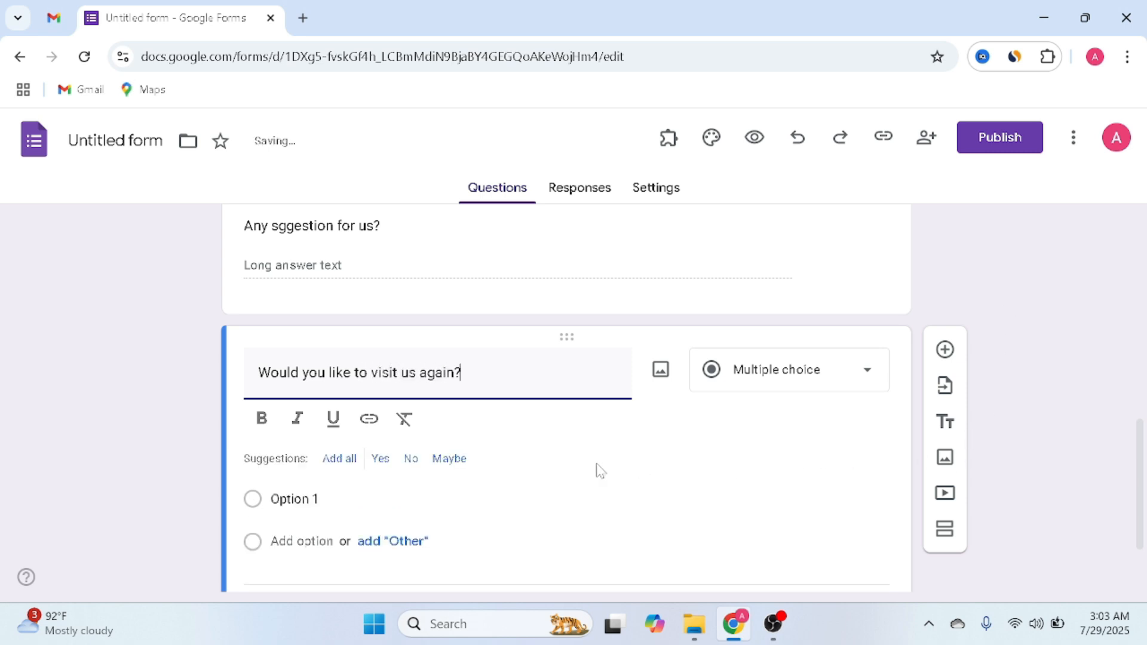
left_click(382, 459)
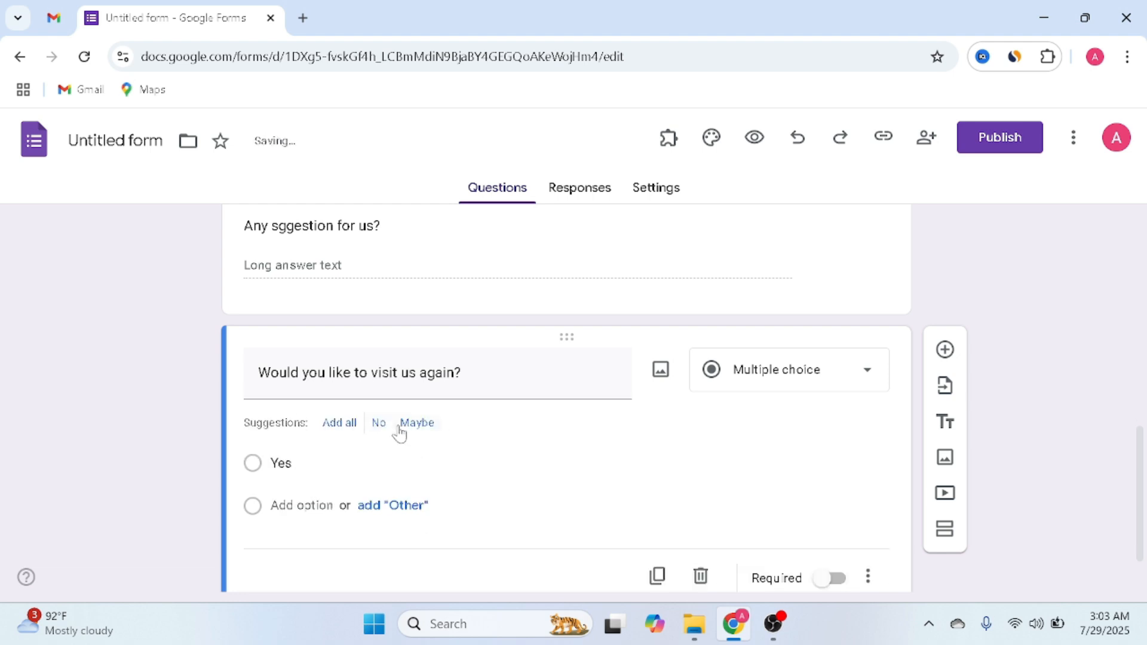
left_click(417, 423)
left_click(331, 414)
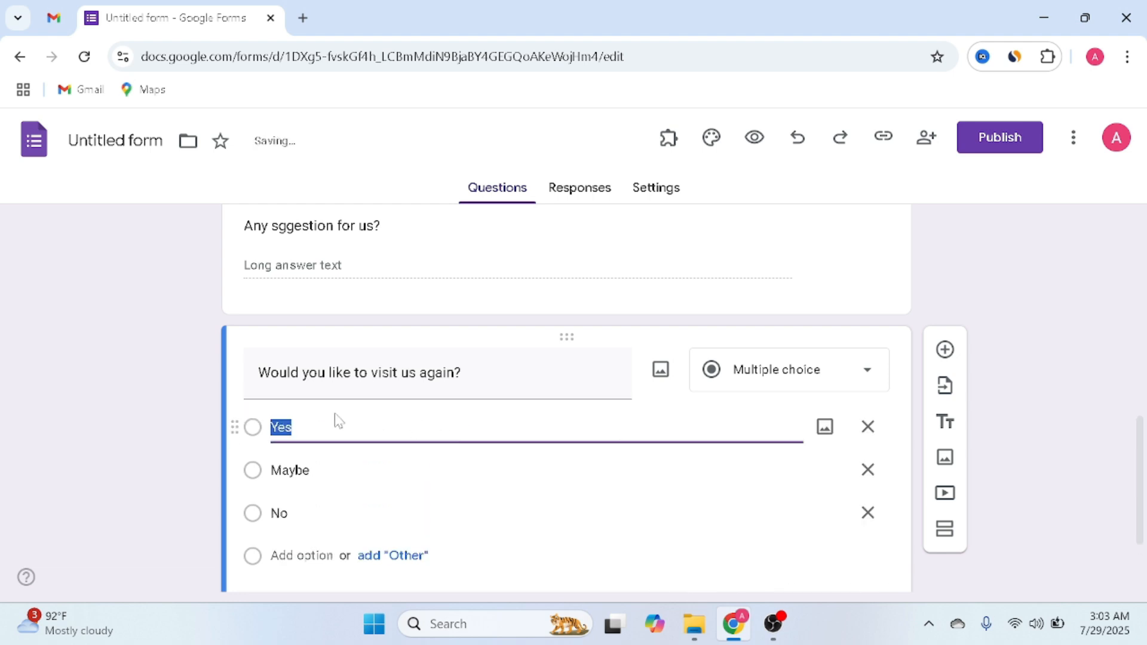
Step: Publish the Blizz Cafe form
scroll(1034, 449, "up", 15)
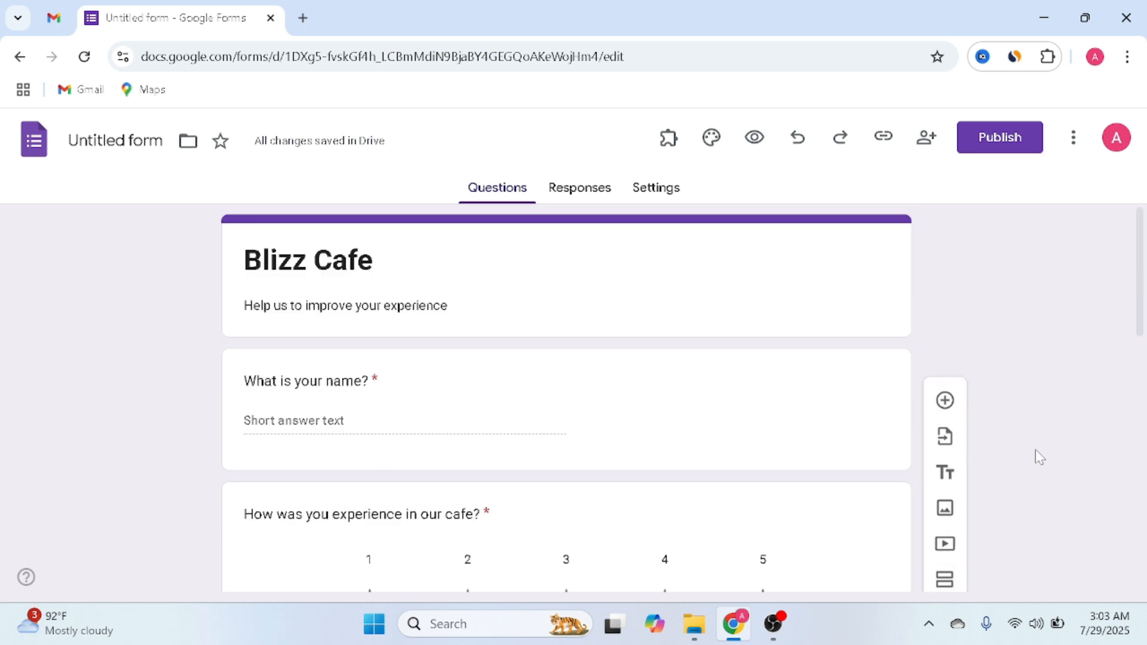
left_click(997, 139)
left_click(726, 415)
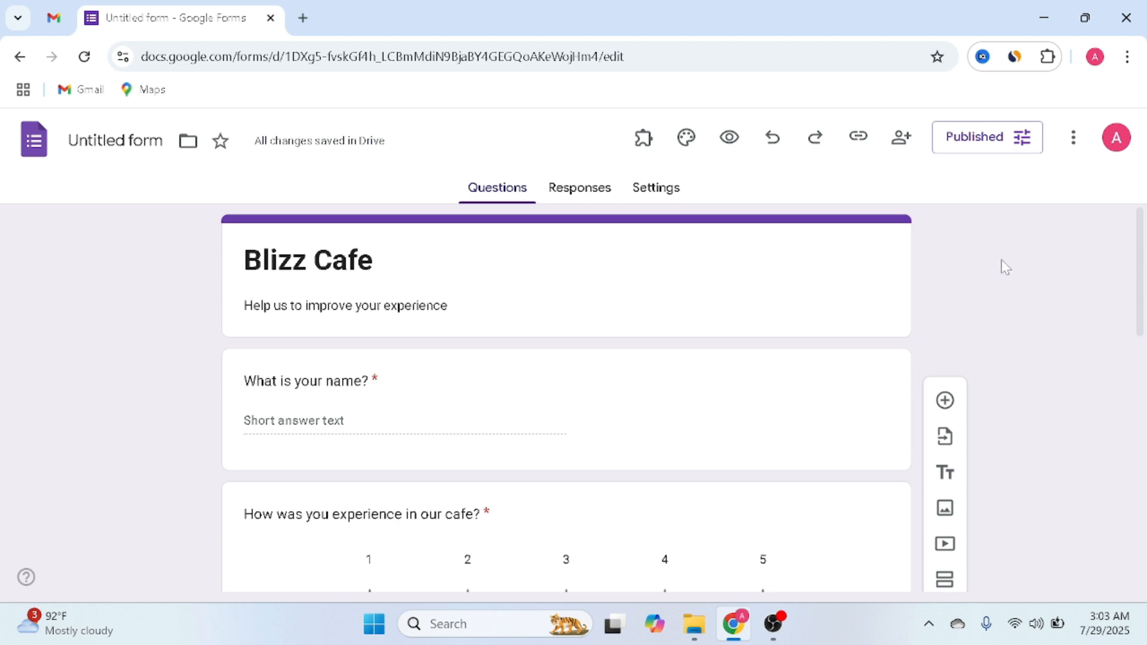
Step: Preview the published form through all its questions and return to editing
left_click(729, 143)
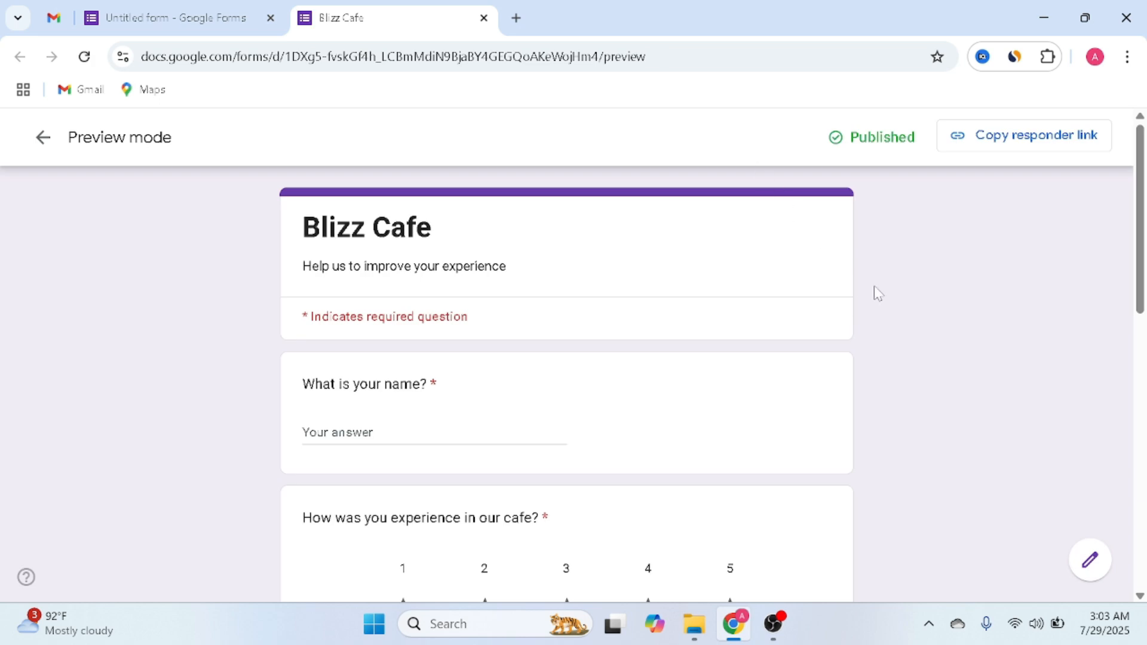
scroll(888, 292, "down", 5)
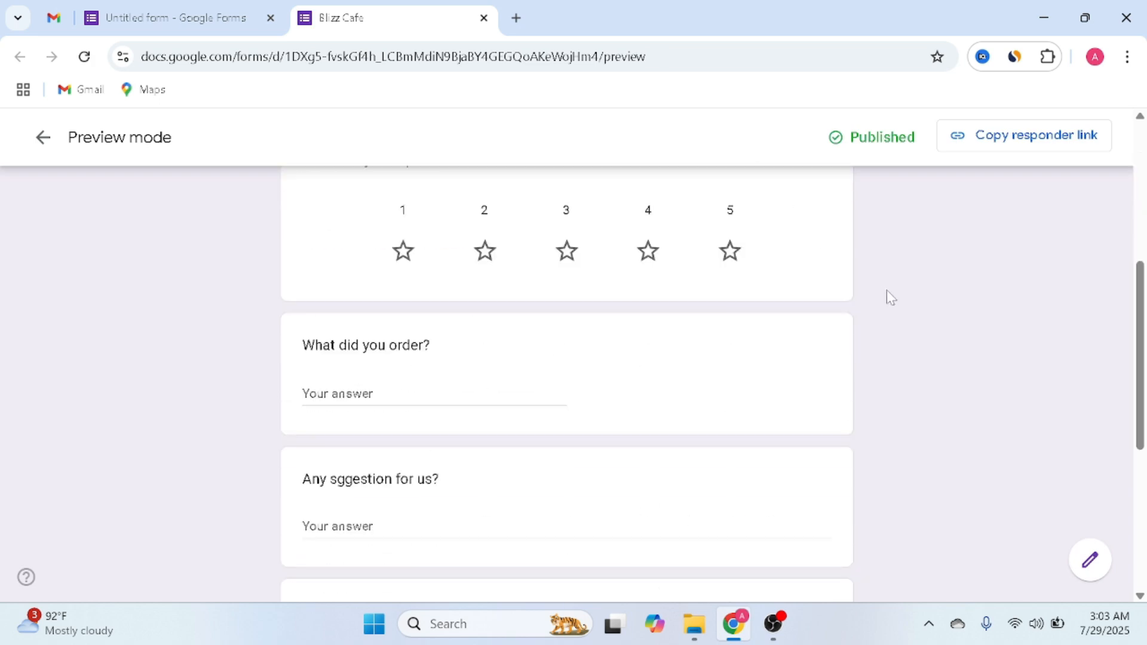
scroll(887, 291, "down", 4)
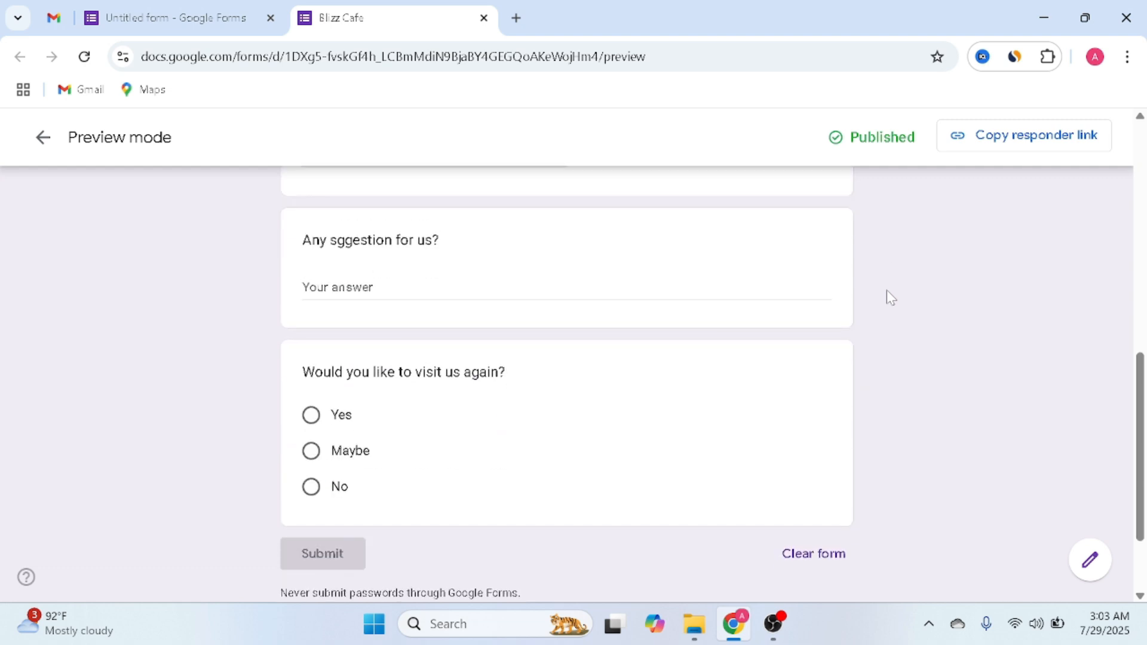
scroll(886, 289, "up", 10)
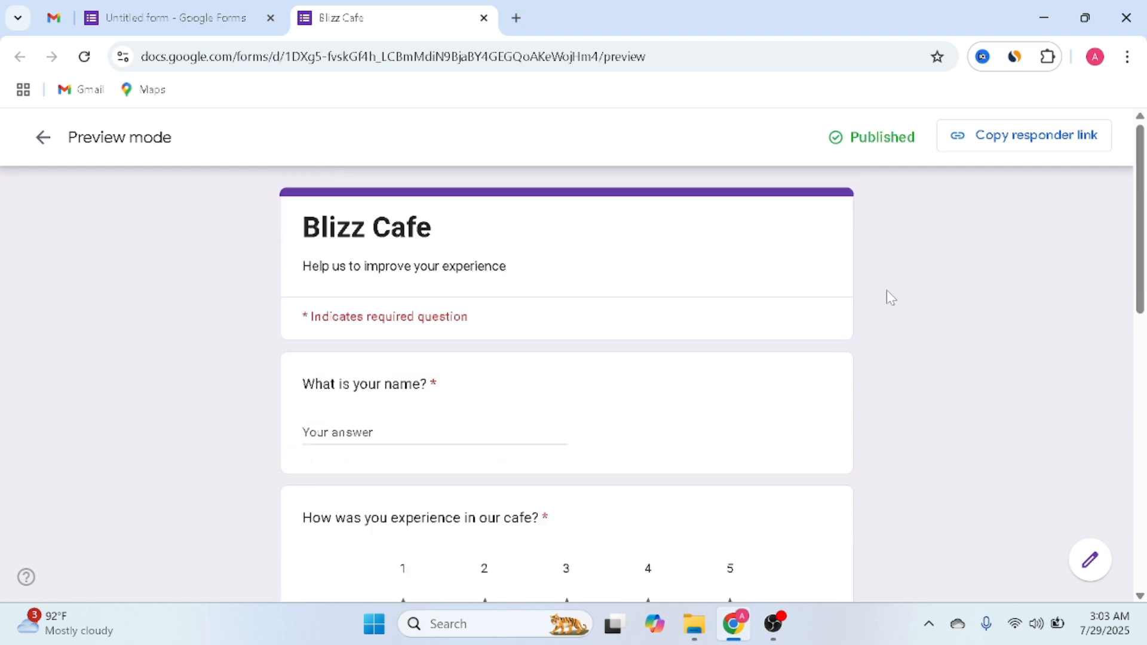
left_click(41, 137)
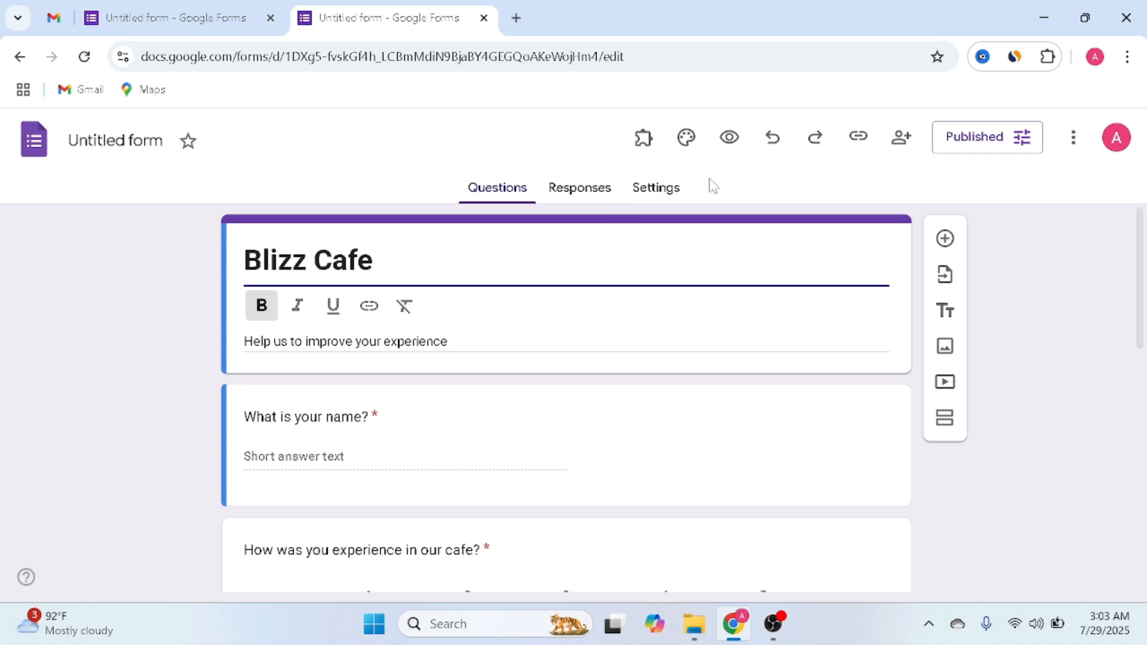
Step: Link the form's responses to a new spreadsheet named "Untitled form (Responses)" and close the sheet
left_click(569, 189)
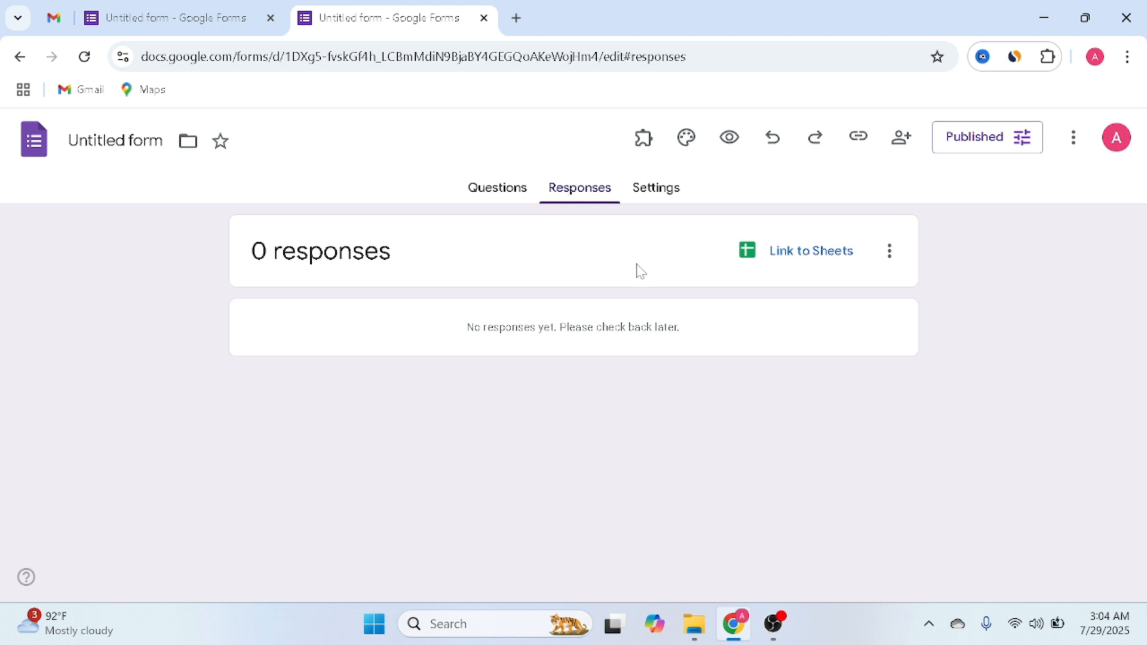
left_click(798, 262)
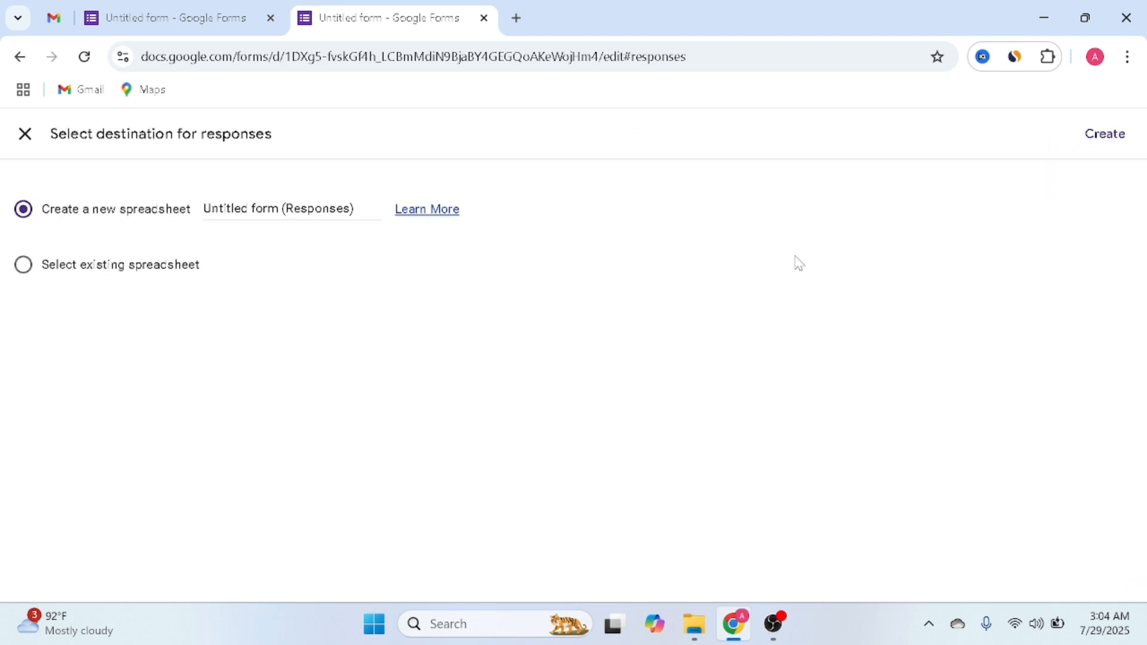
left_click(1106, 137)
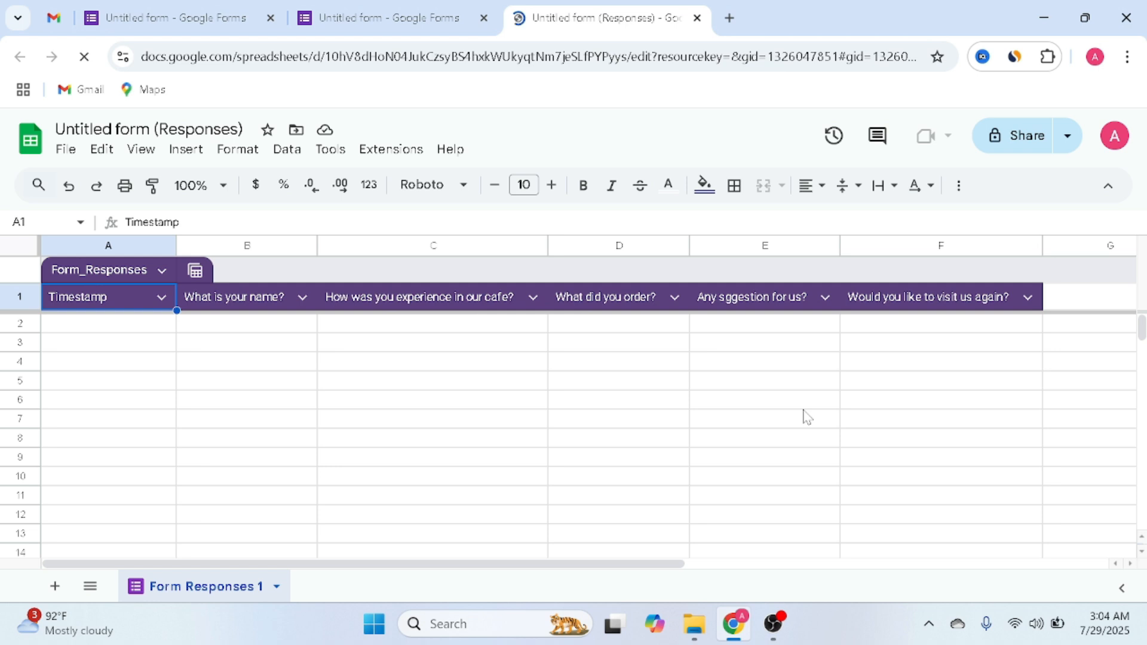
left_click(378, 12)
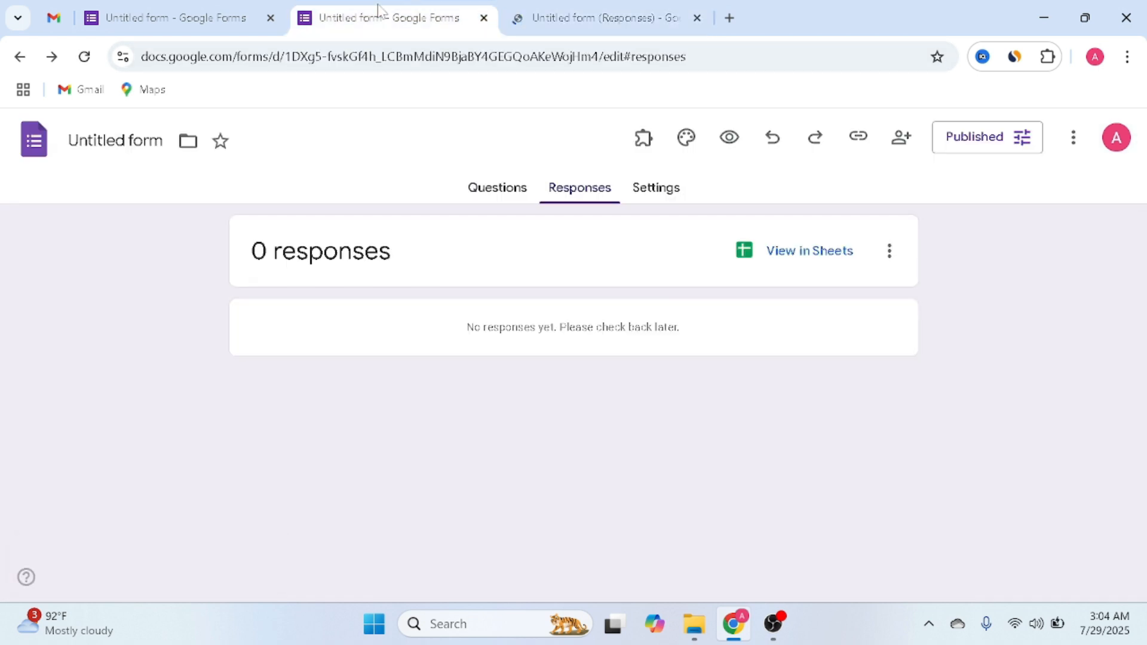
left_click(697, 18)
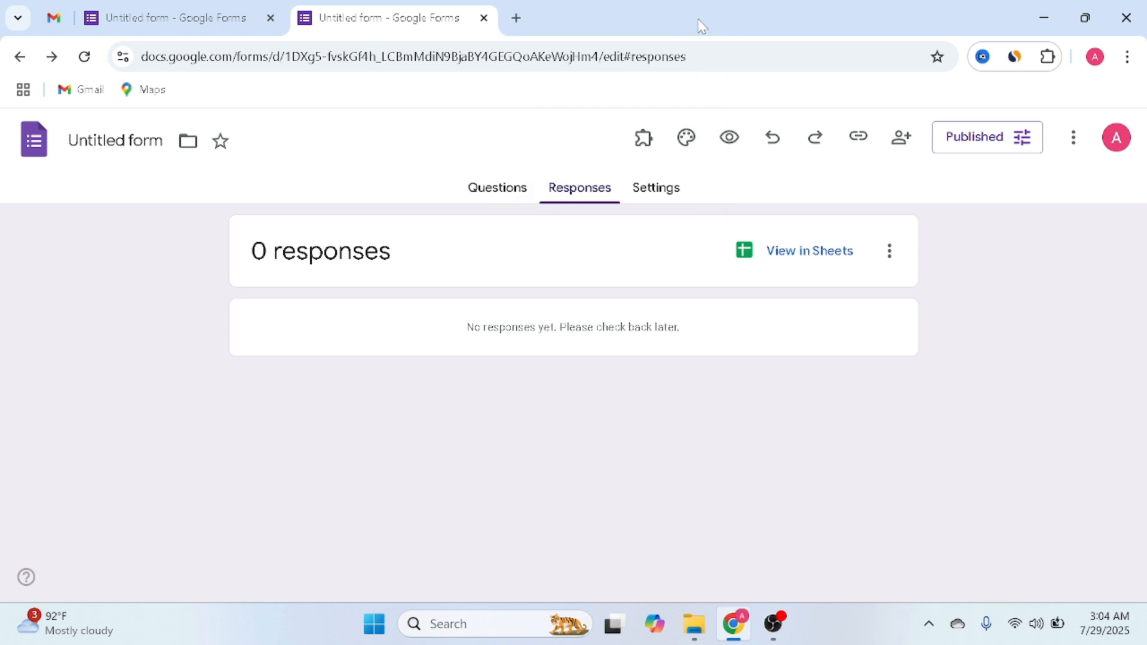
Step: Try Responder input for email address collection in the form's response settings and restore Do not collect
left_click(660, 191)
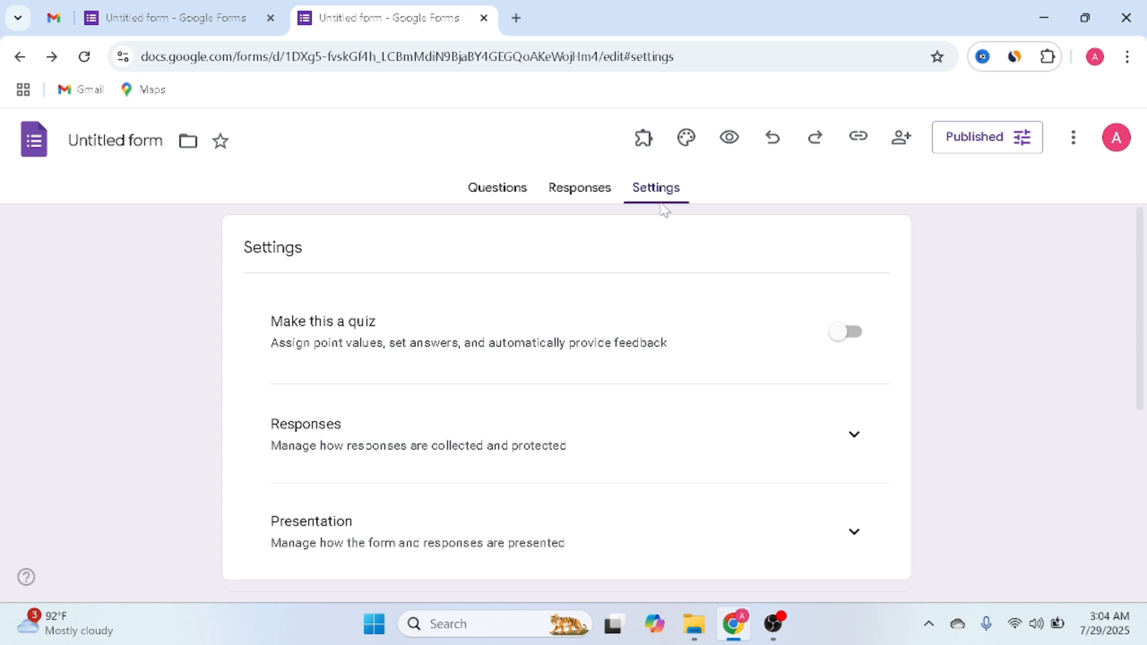
scroll(650, 266, "down", 3)
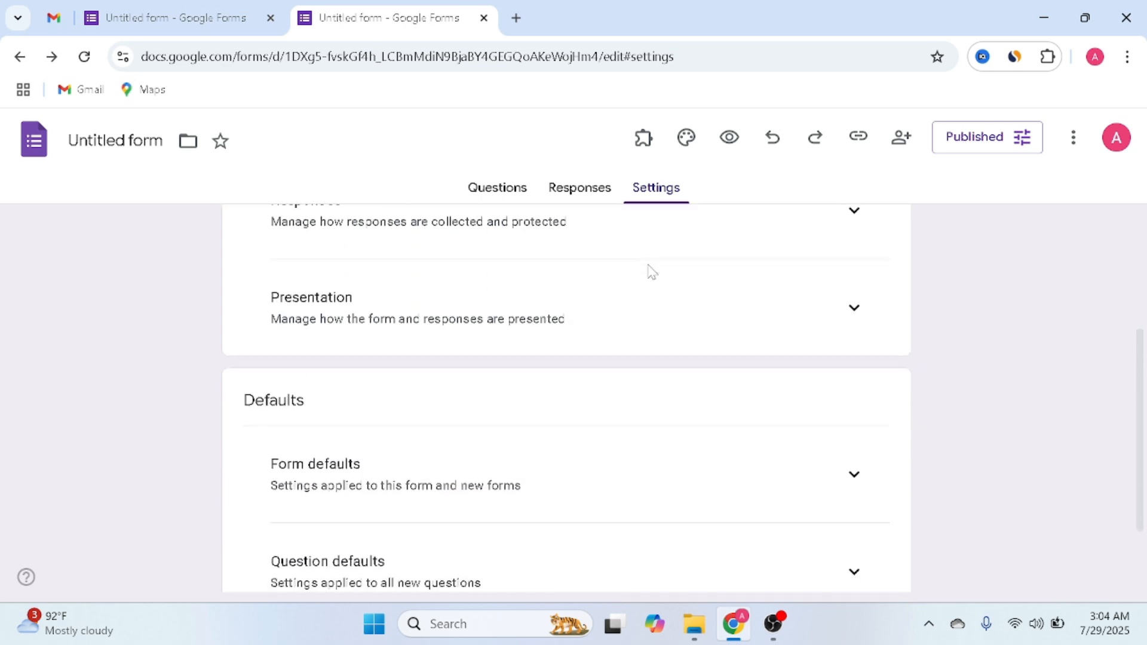
scroll(650, 270, "up", 2)
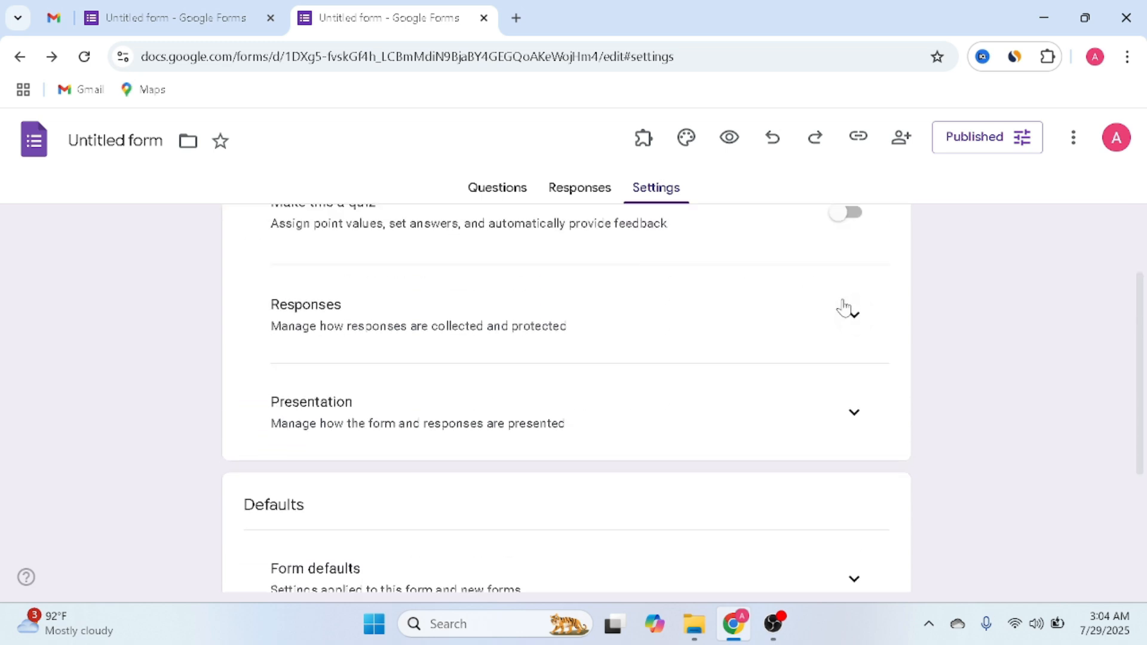
left_click(851, 316)
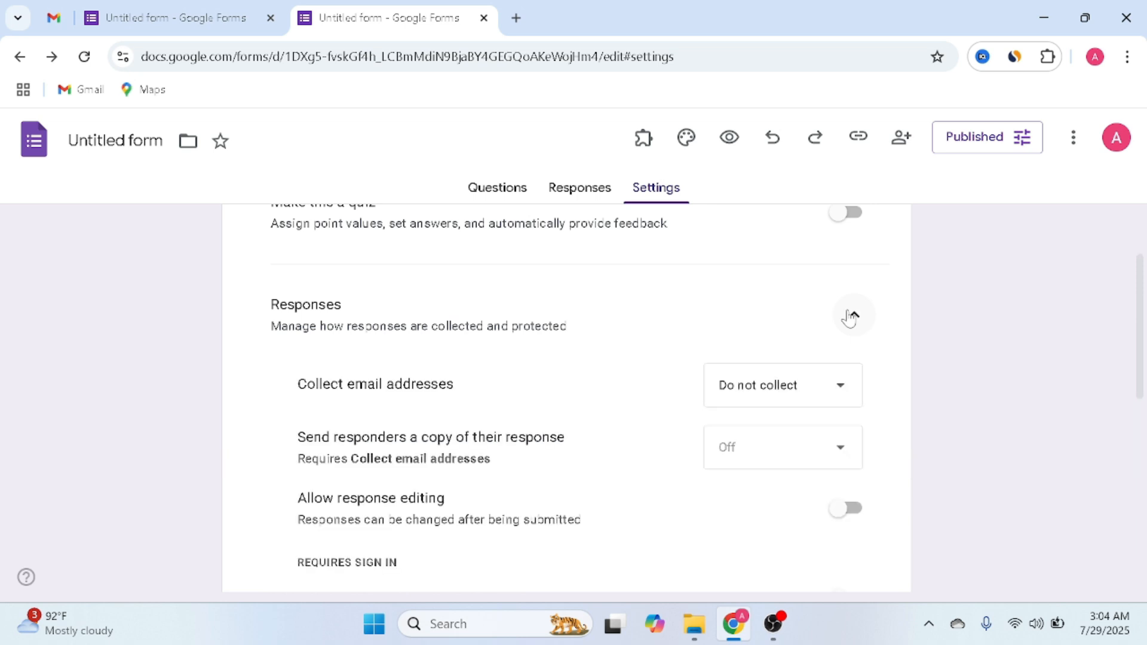
left_click(843, 399)
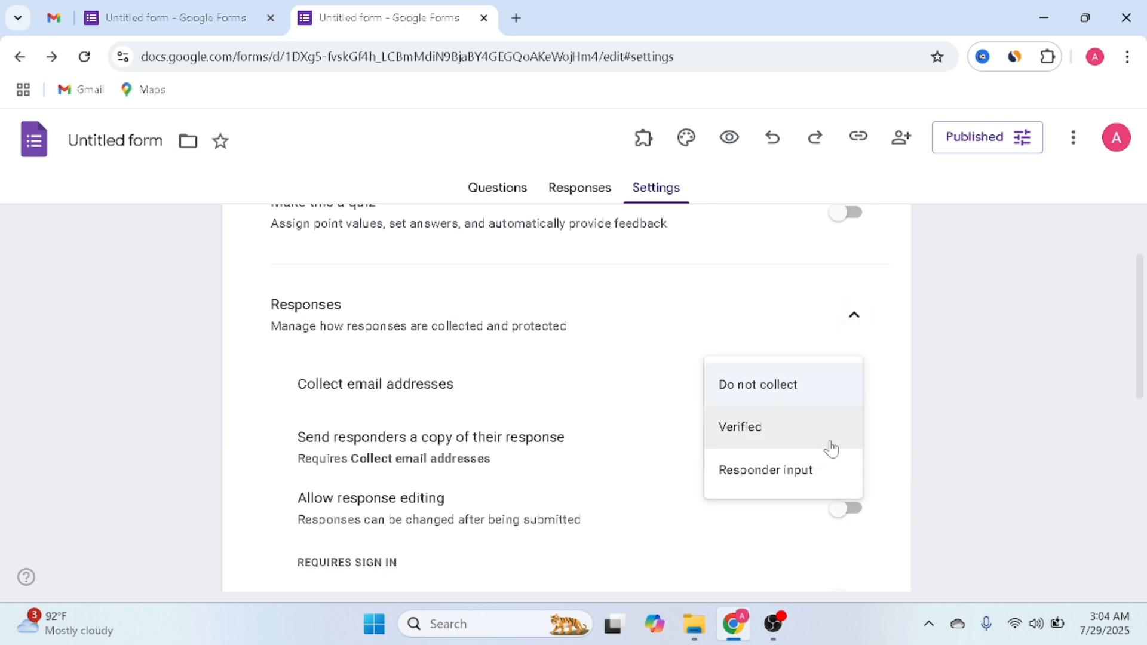
left_click(833, 475)
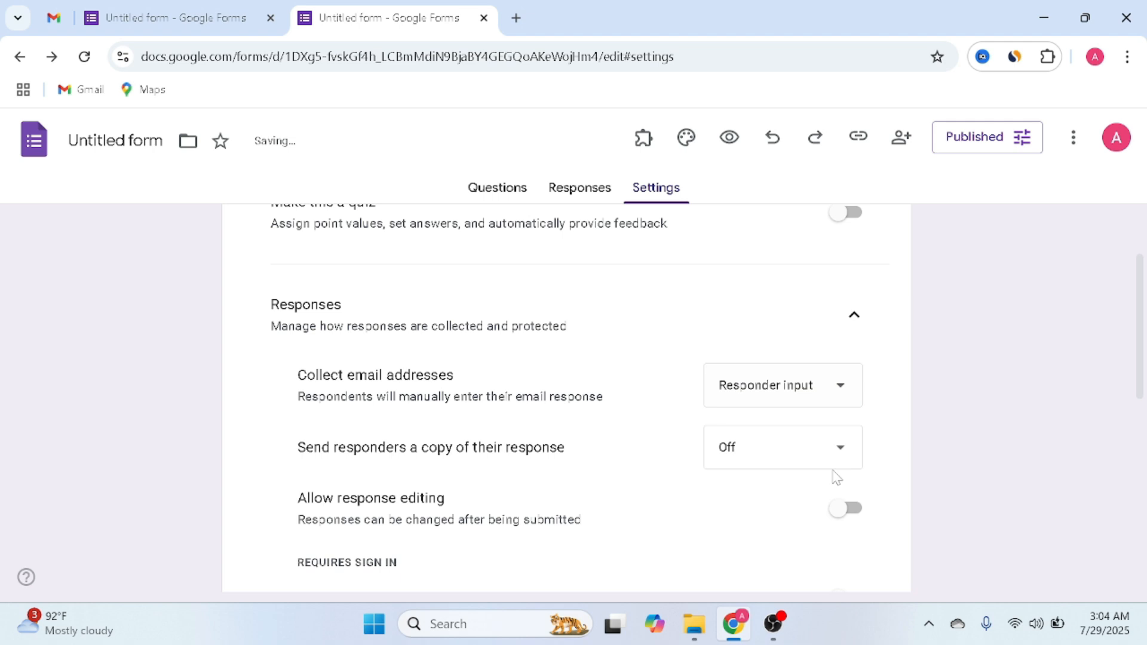
left_click(837, 387)
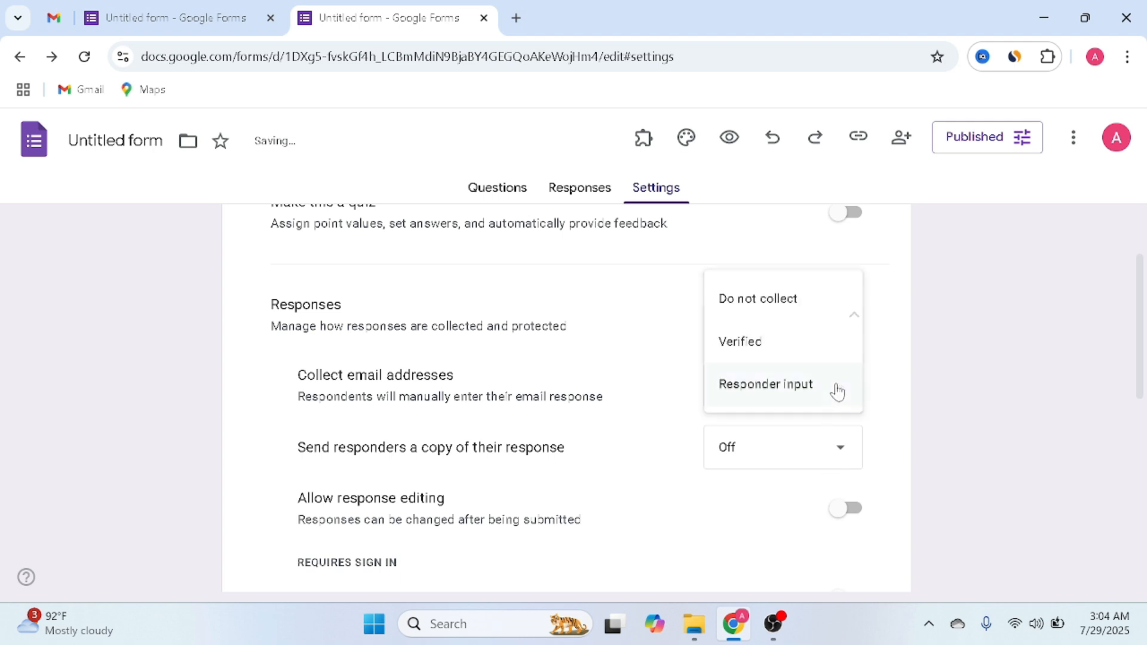
left_click(799, 306)
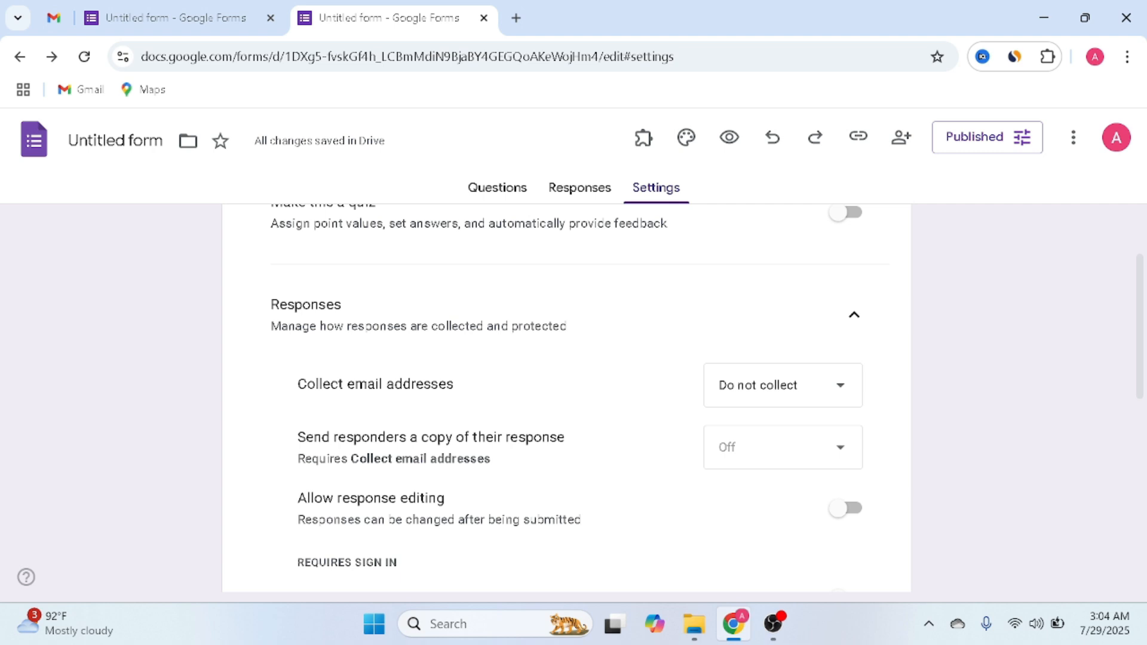
scroll(487, 440, "down", 2)
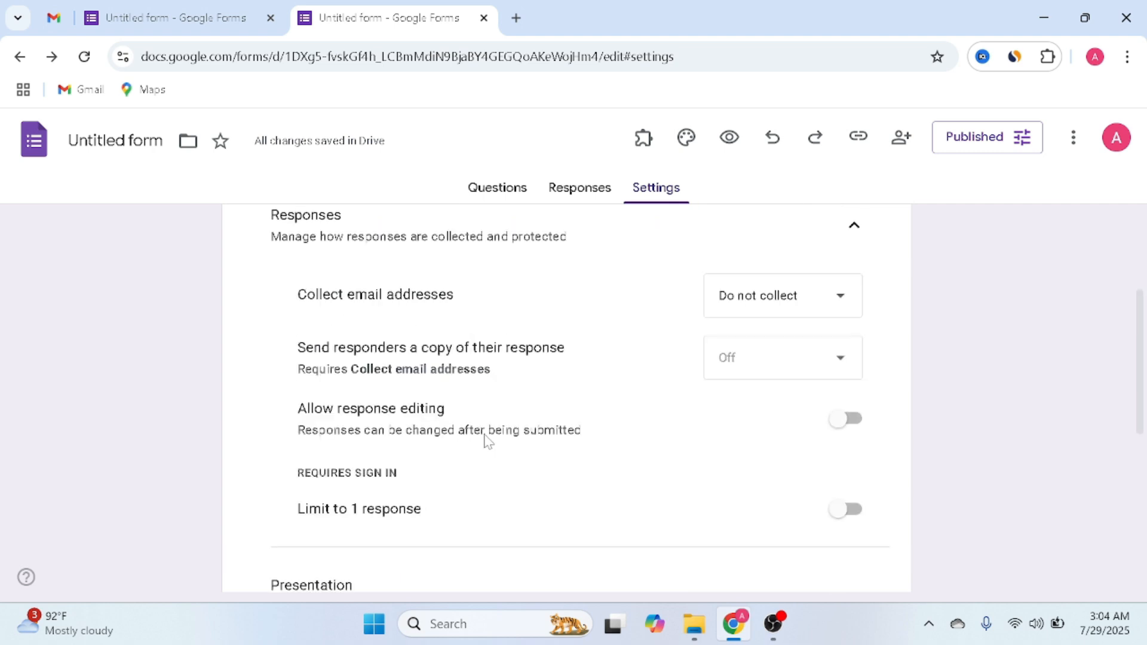
scroll(487, 440, "down", 3)
scroll(489, 442, "down", 3)
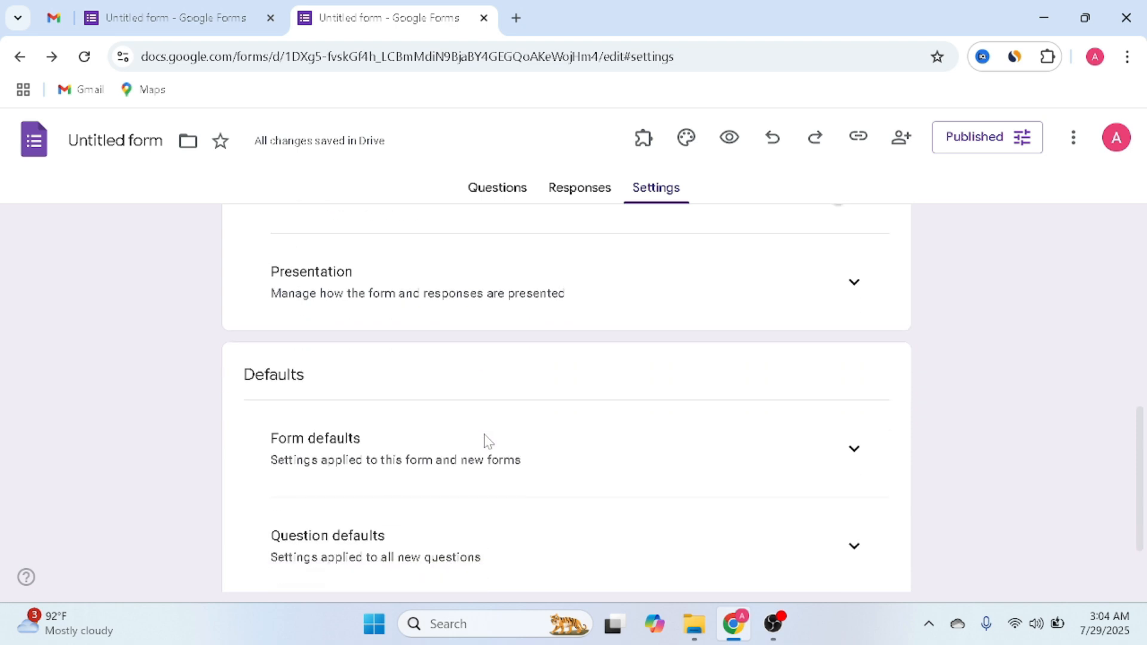
Step: Set the form's responder view access to Anyone with the link in its sharing options
left_click(504, 188)
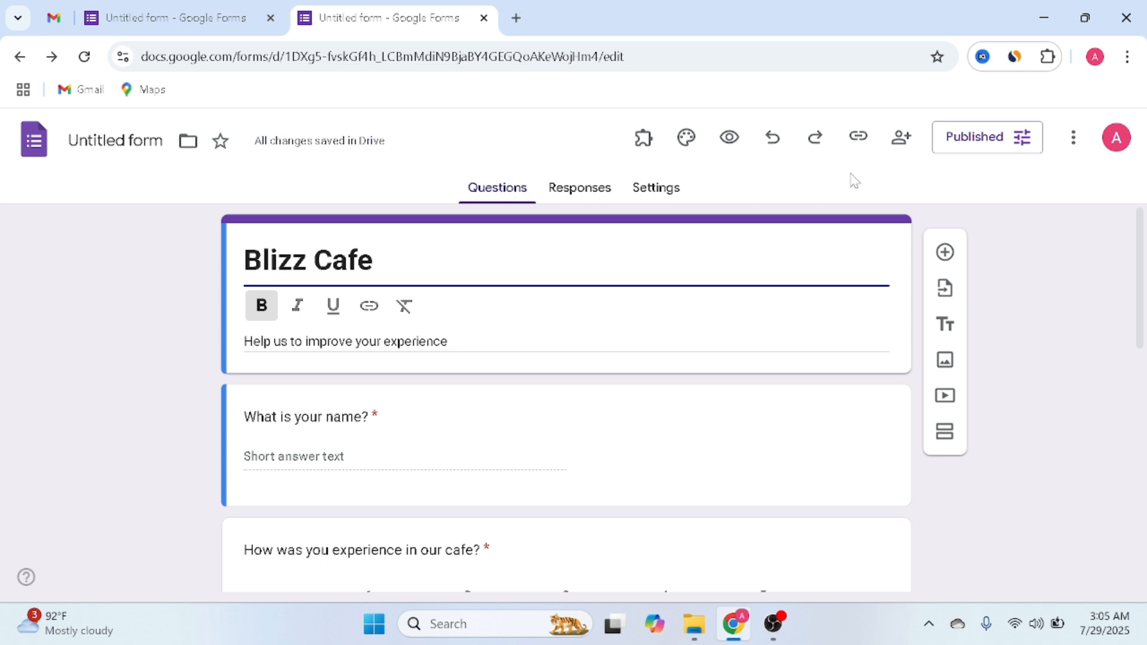
left_click(913, 132)
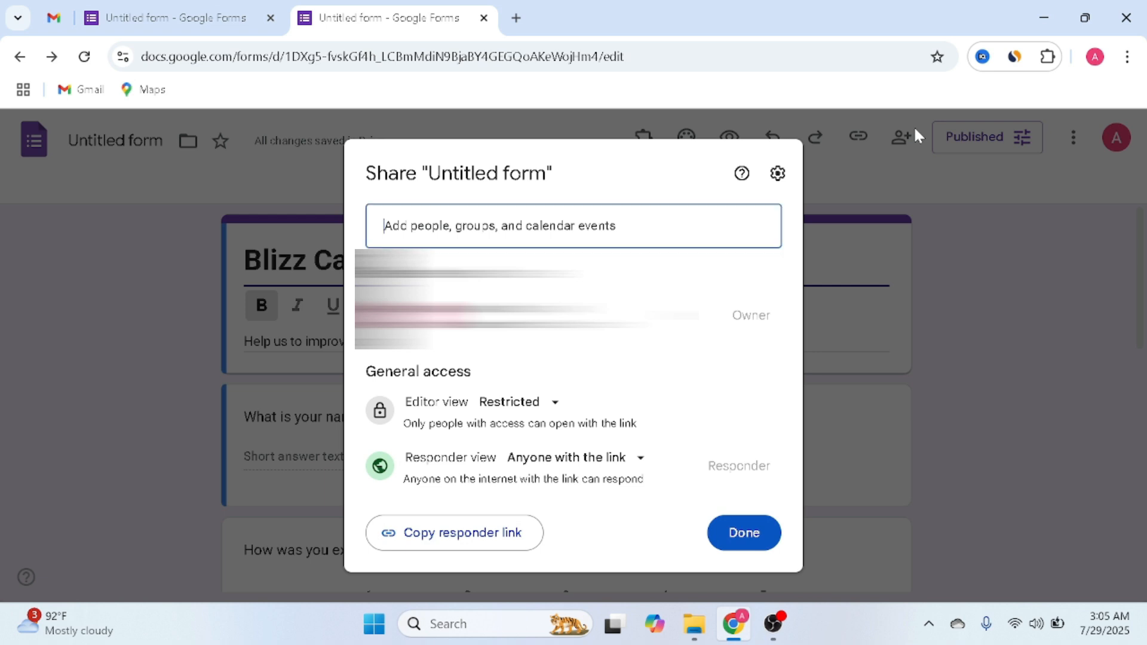
left_click(640, 466)
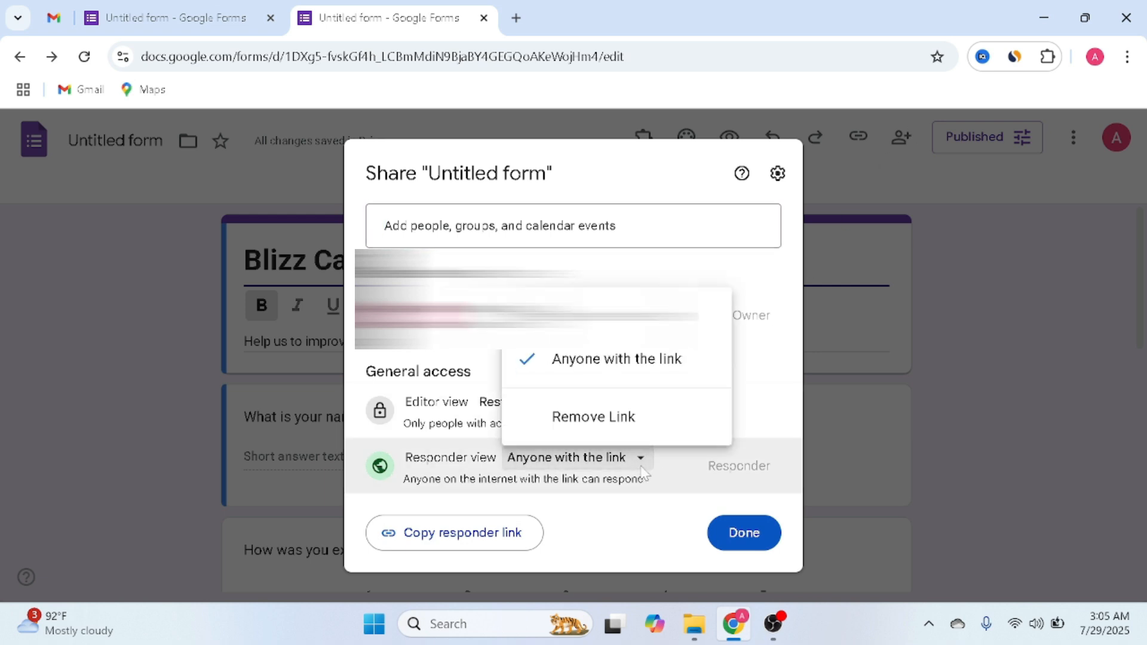
left_click(627, 360)
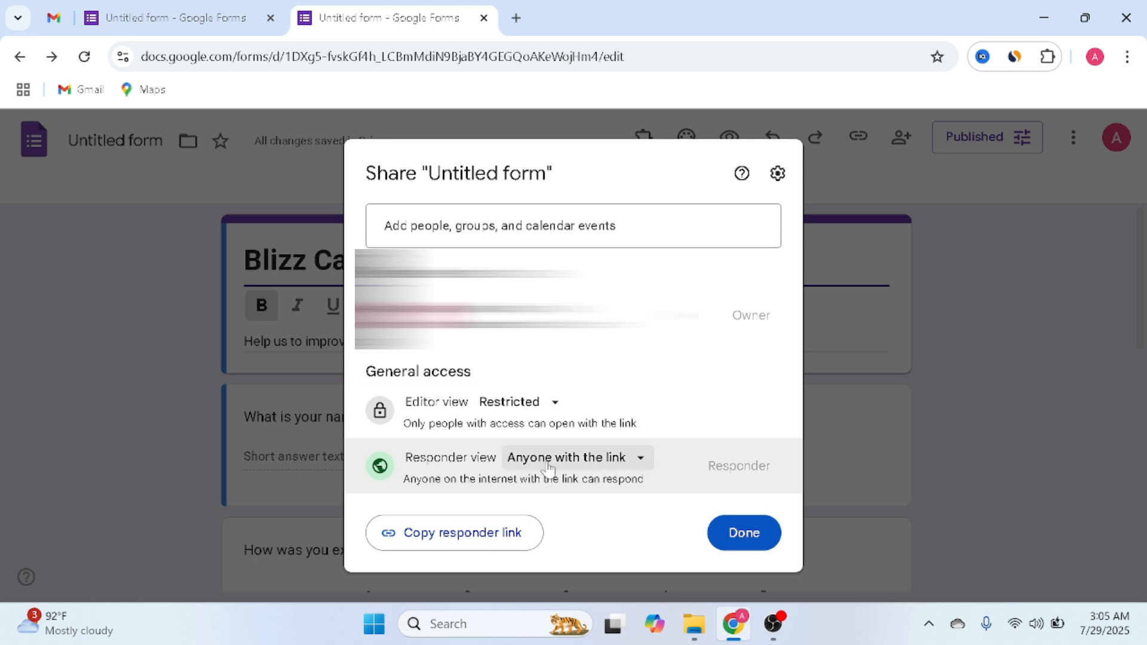
left_click(750, 542)
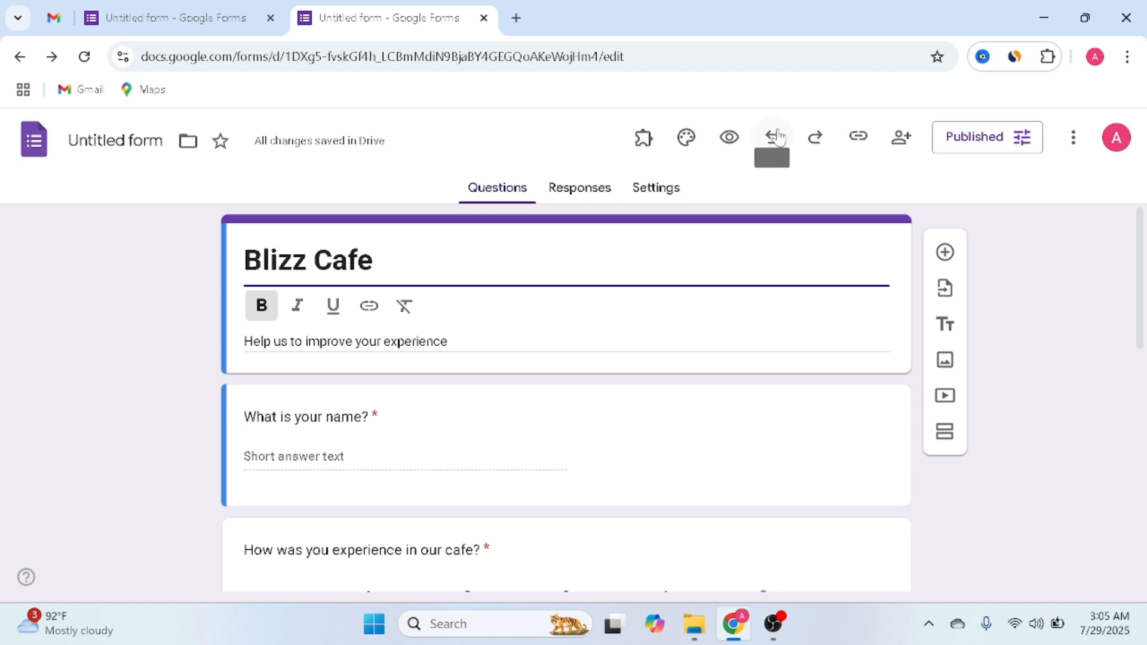
Step: Shorten the form's responder link and copy it
left_click(859, 137)
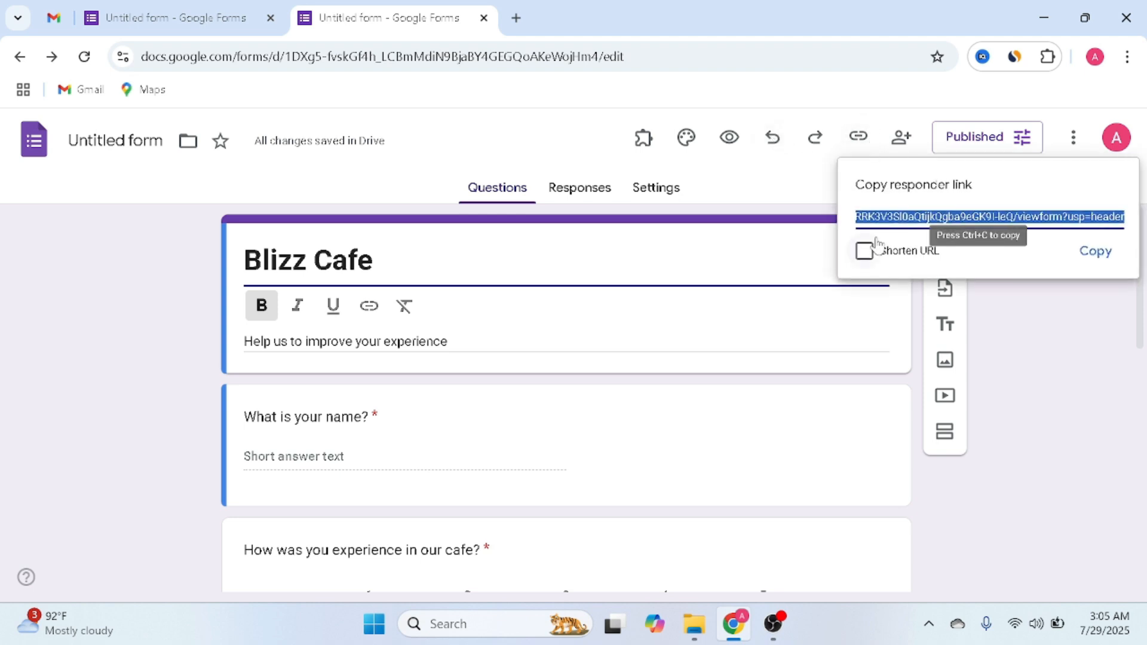
left_click(864, 249)
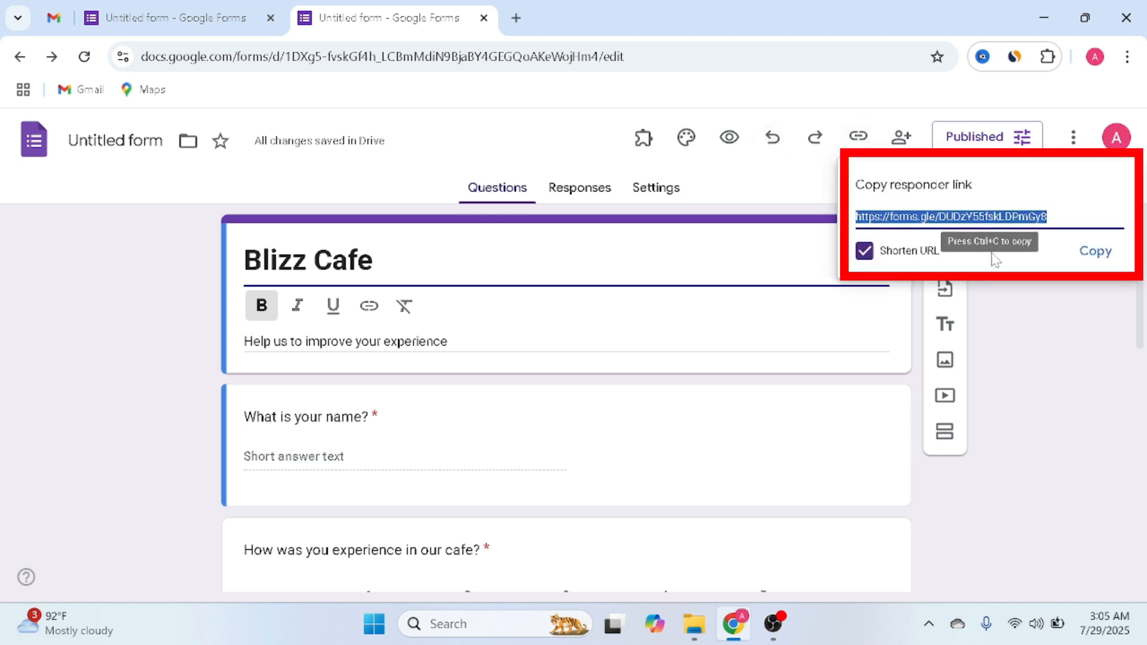
left_click(1096, 250)
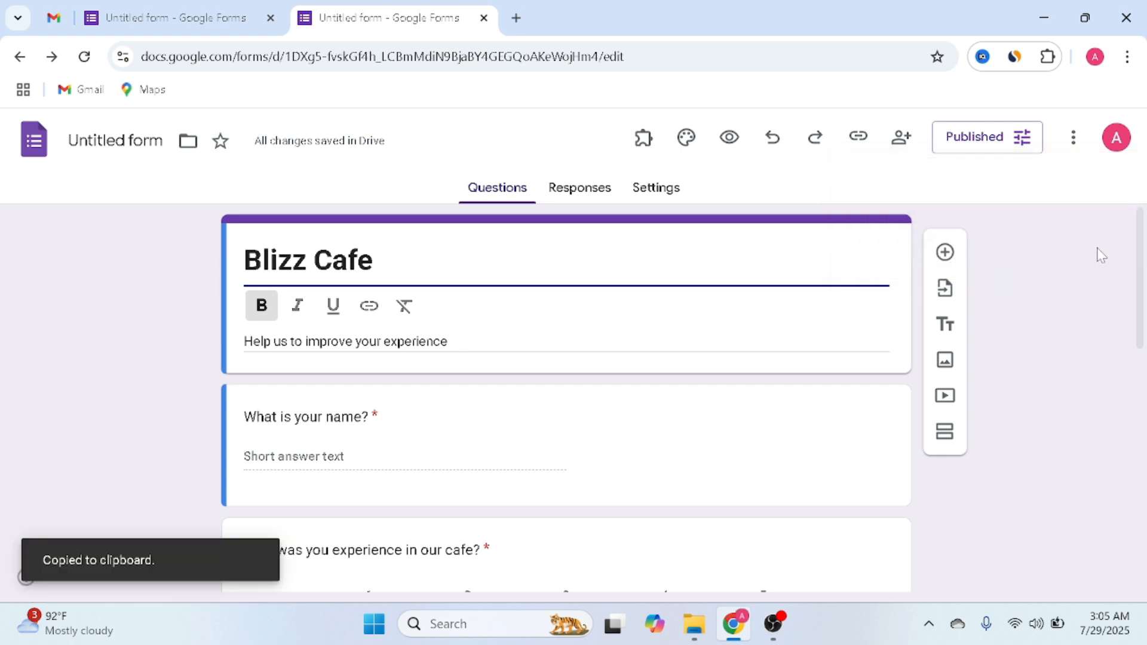
Step: Open qrgenerator.org in a new tab and generate a Link QR code from the copied form URL
left_click(516, 18)
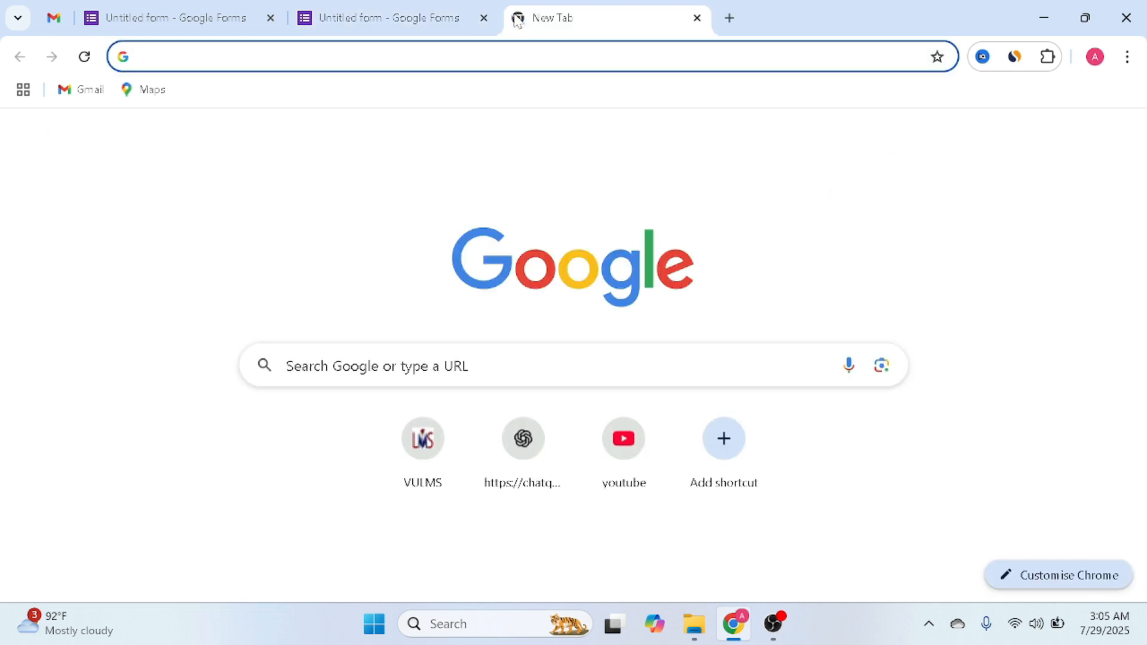
type("qr")
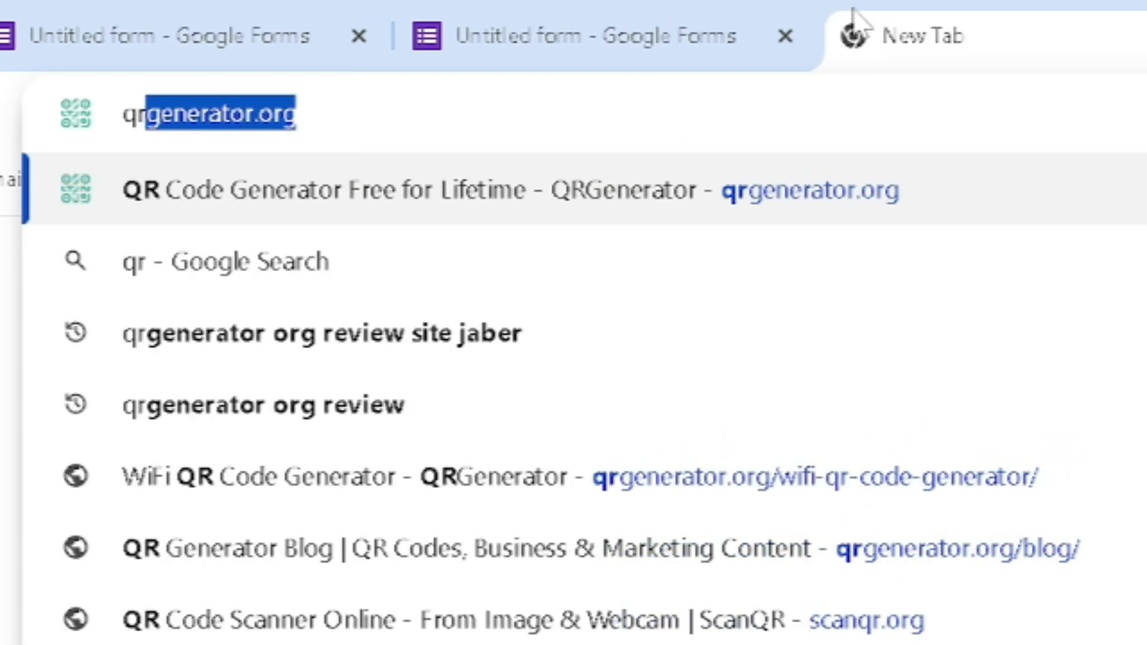
key("Right")
key("Return")
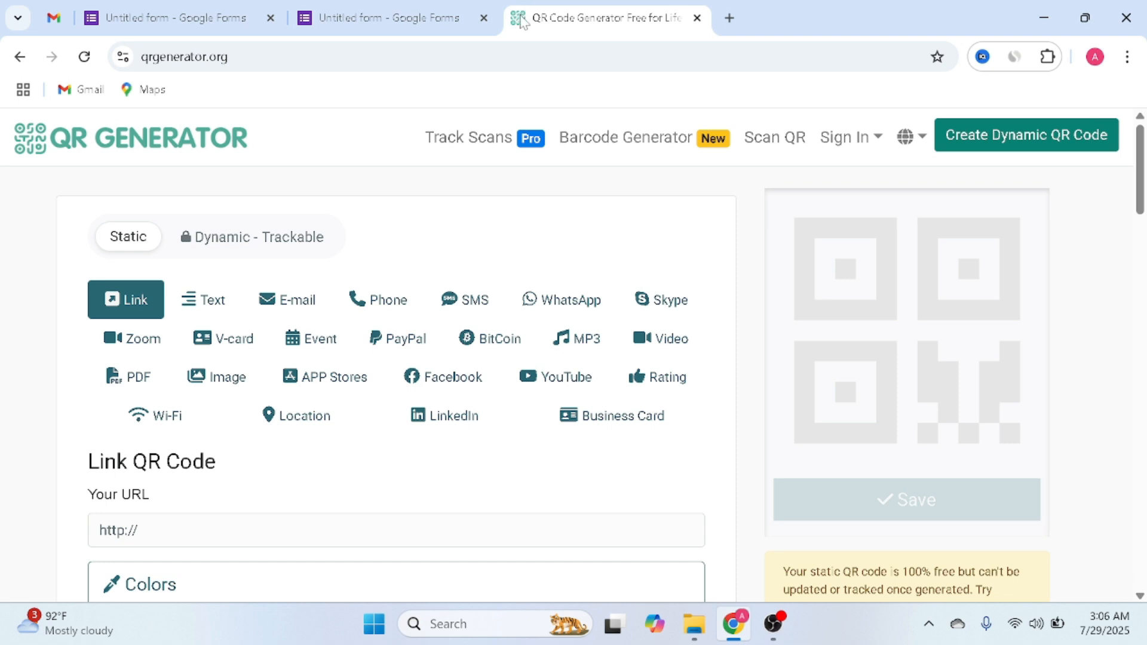
left_click(450, 530)
key("ctrl+v")
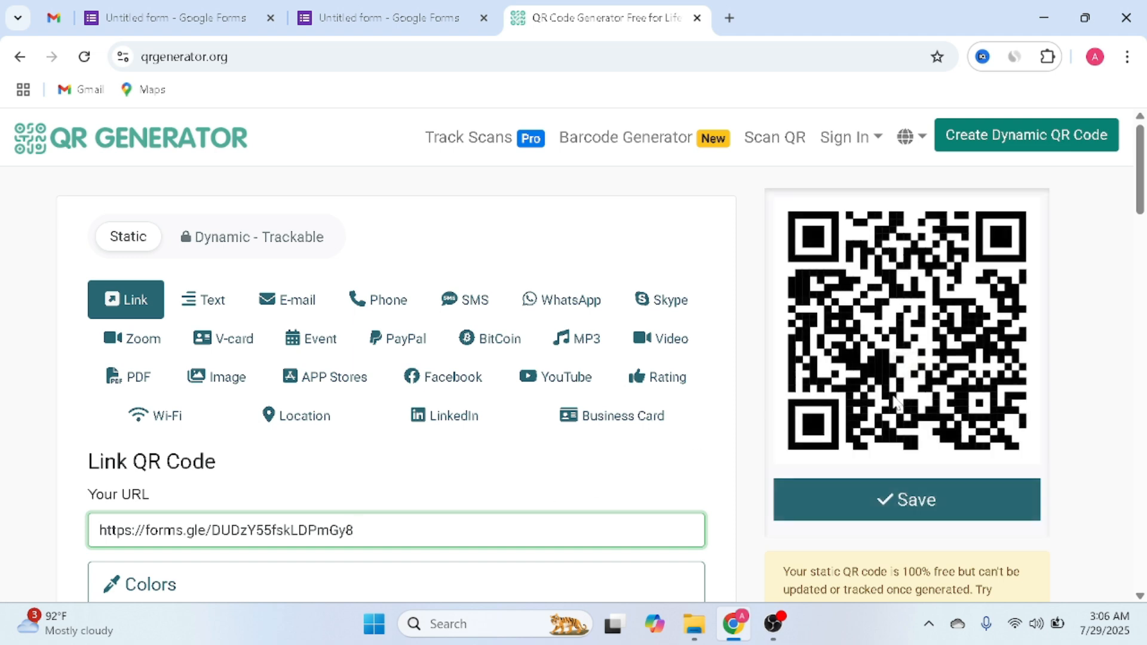
Step: Apply a foreground gradient to the QR code with #1971a6 as the second color
scroll(894, 402, "down", 4)
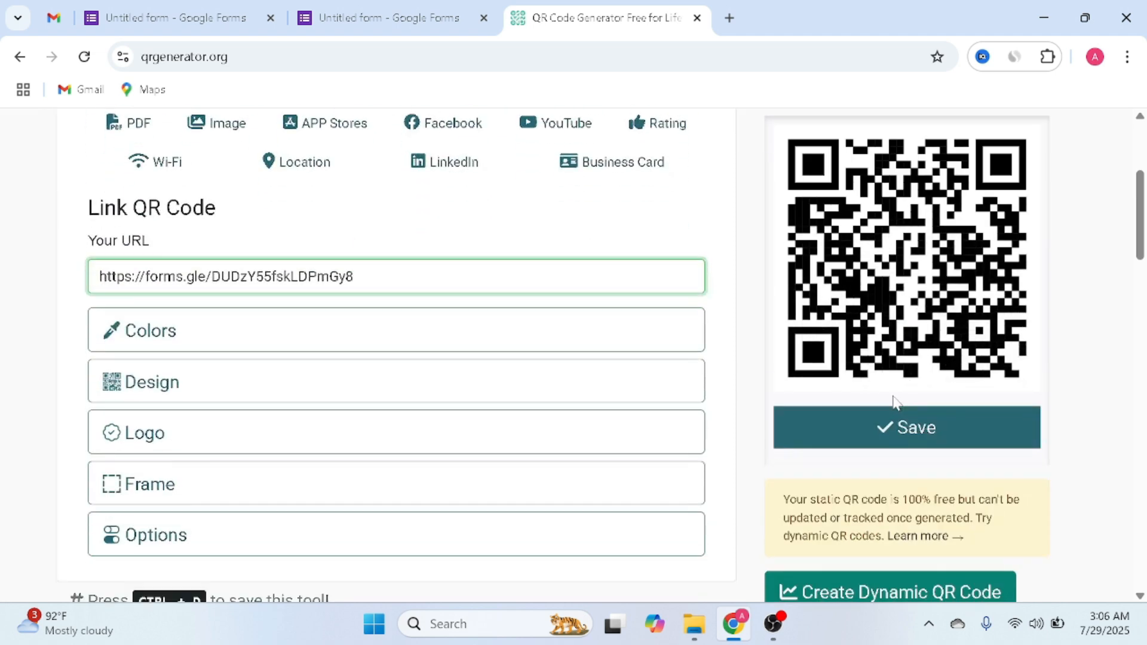
left_click(655, 355)
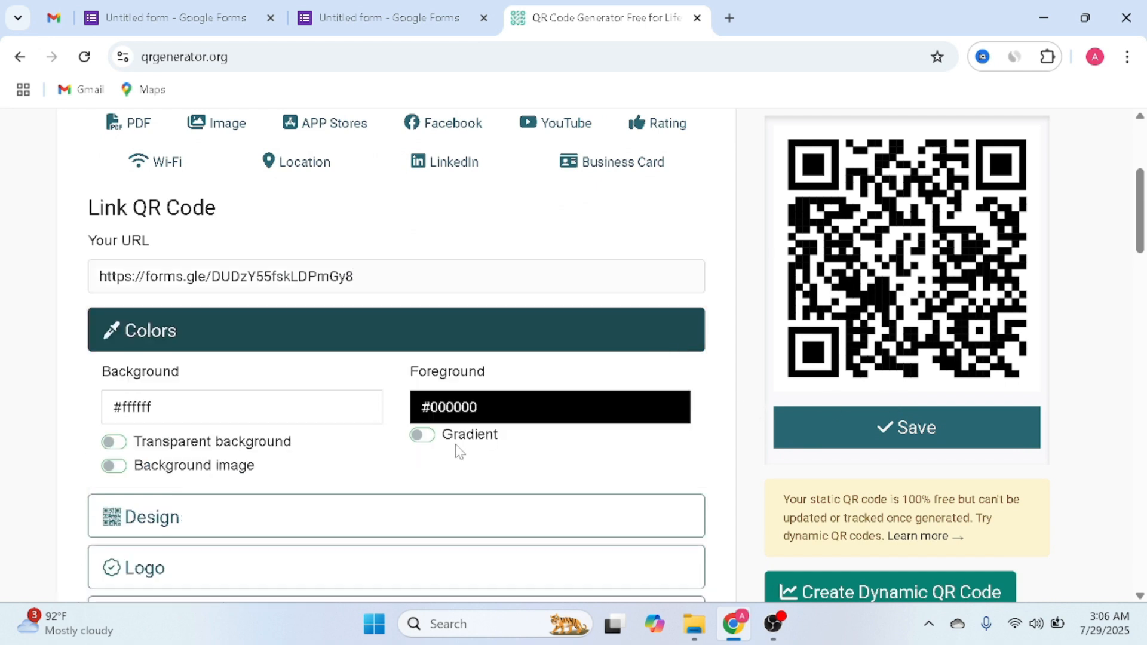
left_click(429, 443)
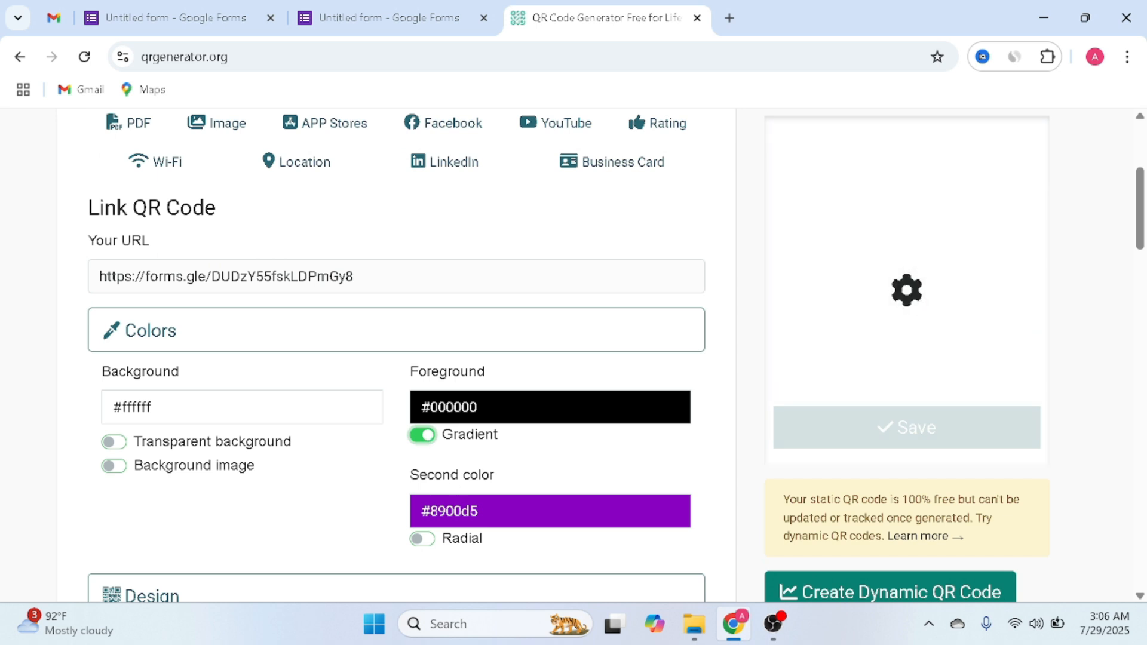
left_click(453, 510)
left_click_drag(591, 460, 597, 426)
left_click(555, 385)
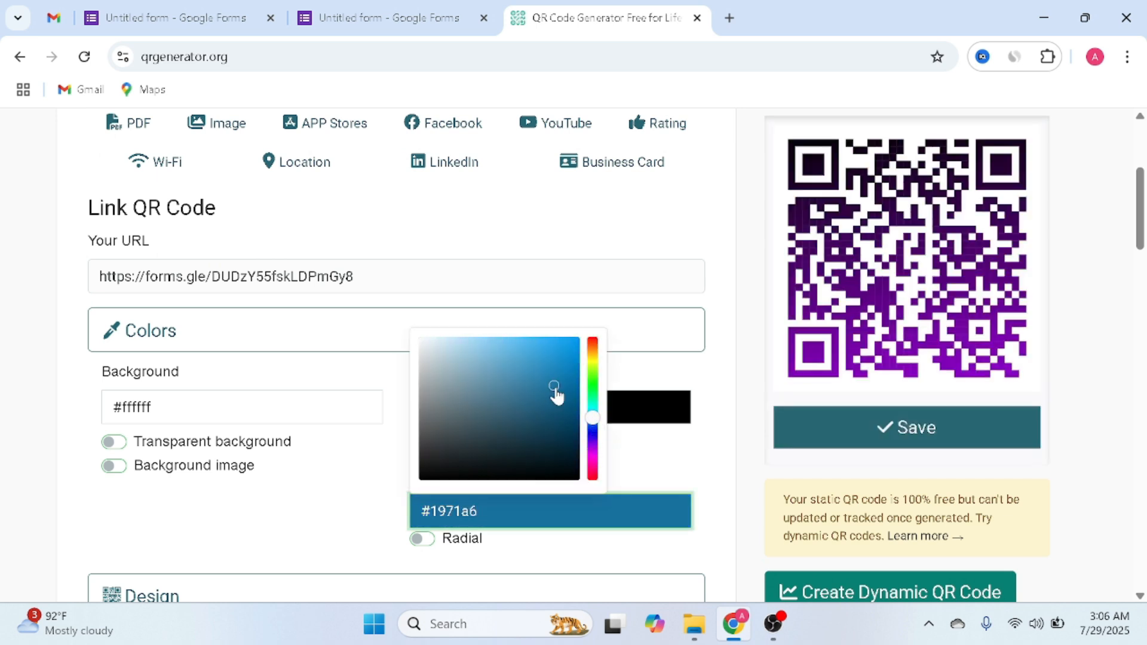
left_click(962, 307)
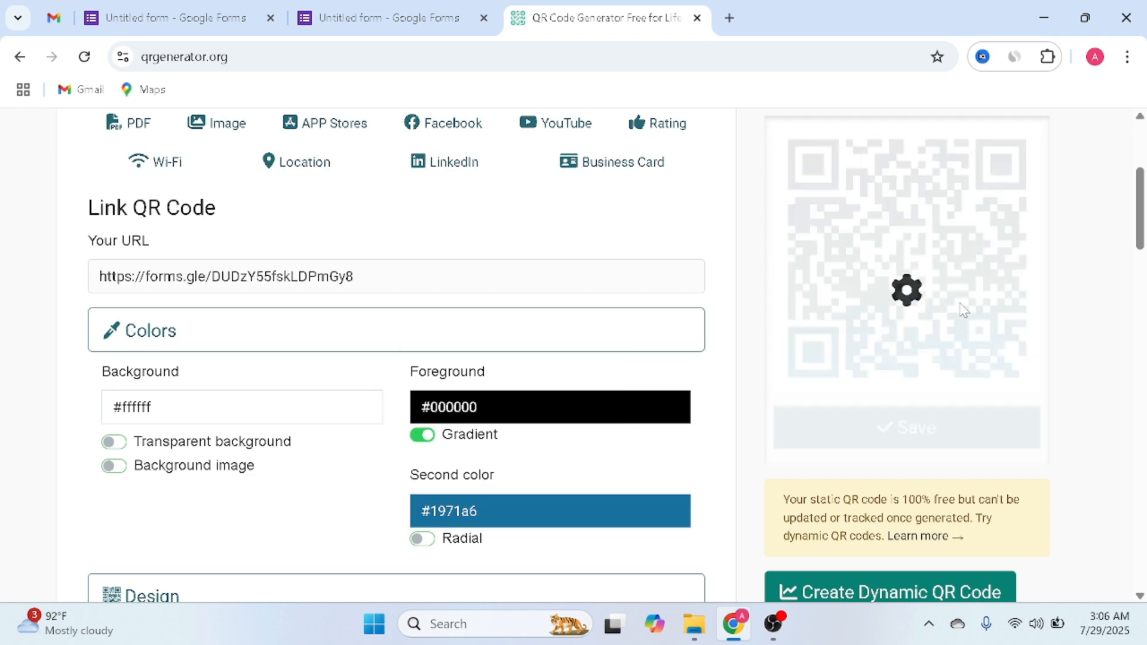
left_click(678, 339)
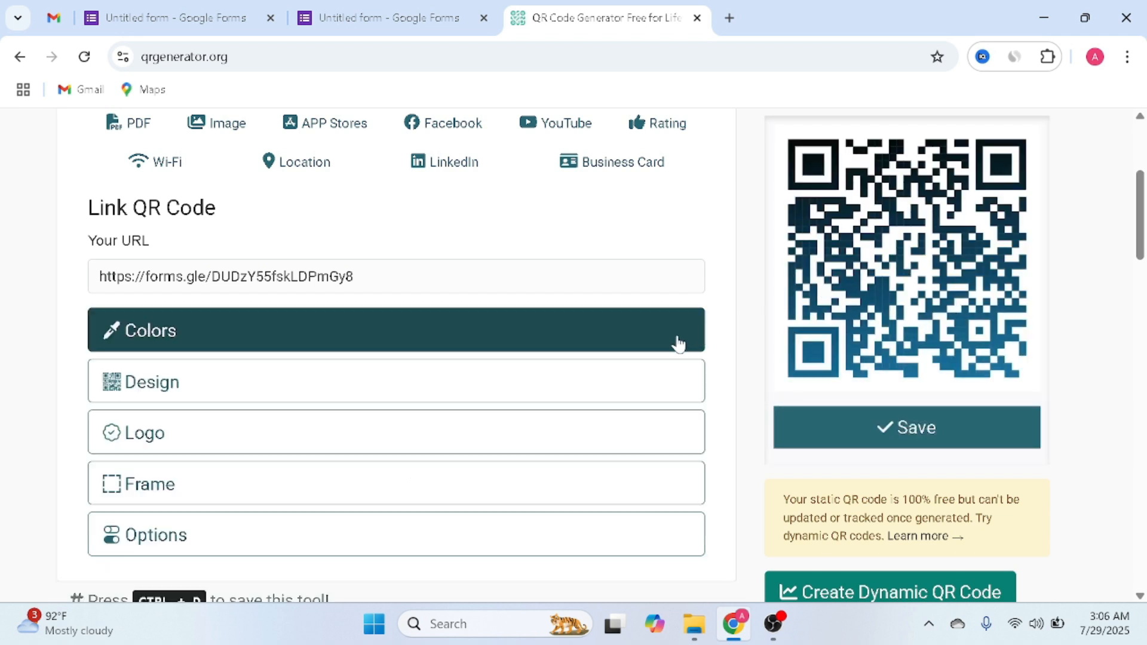
Step: Change the QR code's marker border to the rounded-corner shape that starts the second row of border options
left_click(653, 379)
scroll(551, 457, "down", 4)
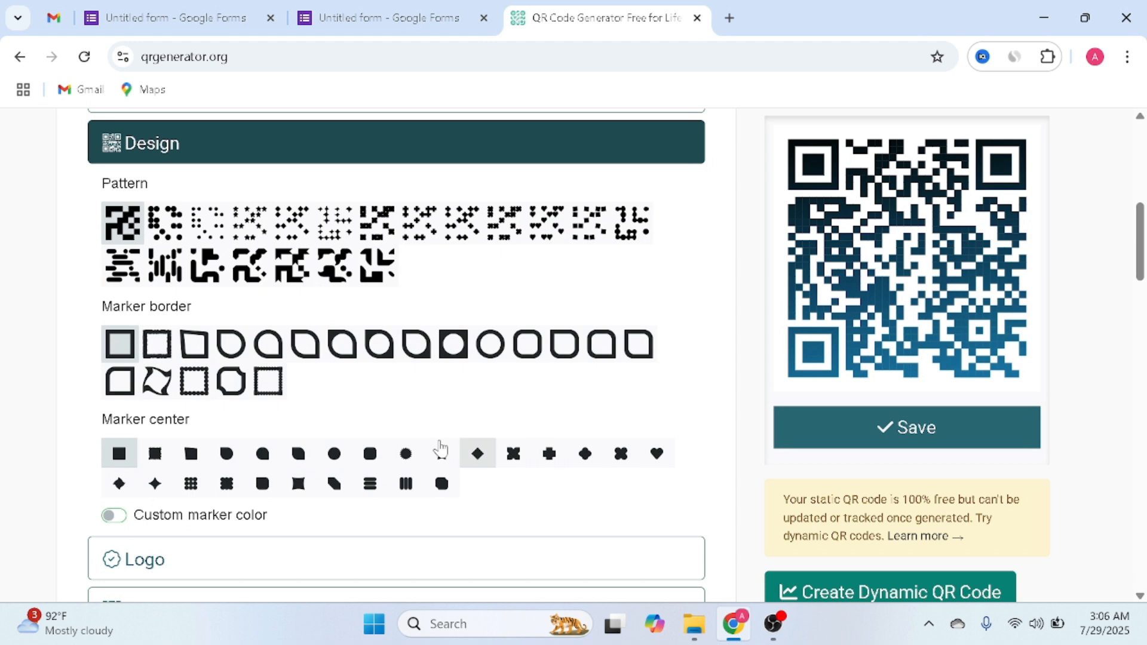
left_click(130, 392)
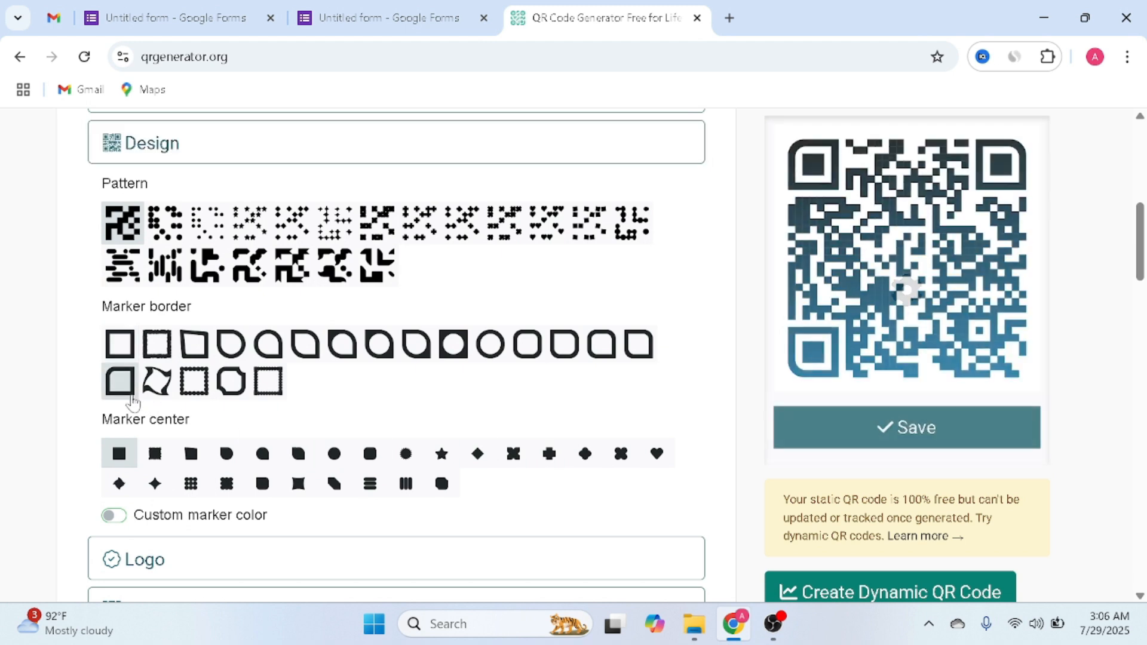
left_click(316, 160)
Step: Add the purple contact-card logo at 97% size with its background removed, and apply the first frame with the SCAN ME label
left_click(316, 193)
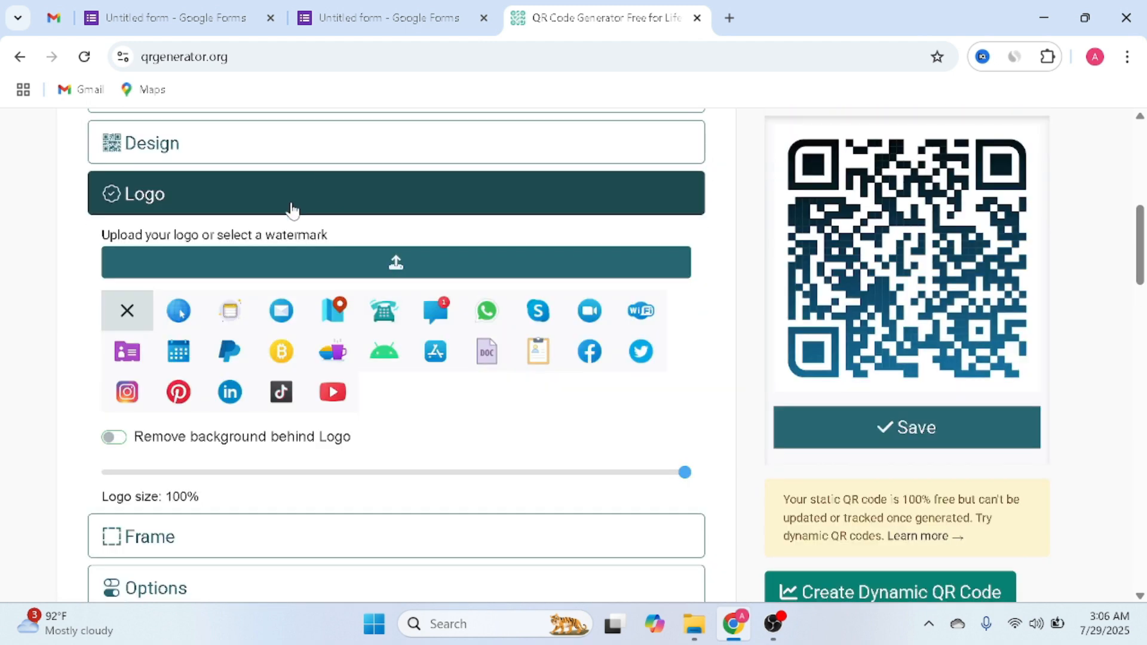
left_click(132, 363)
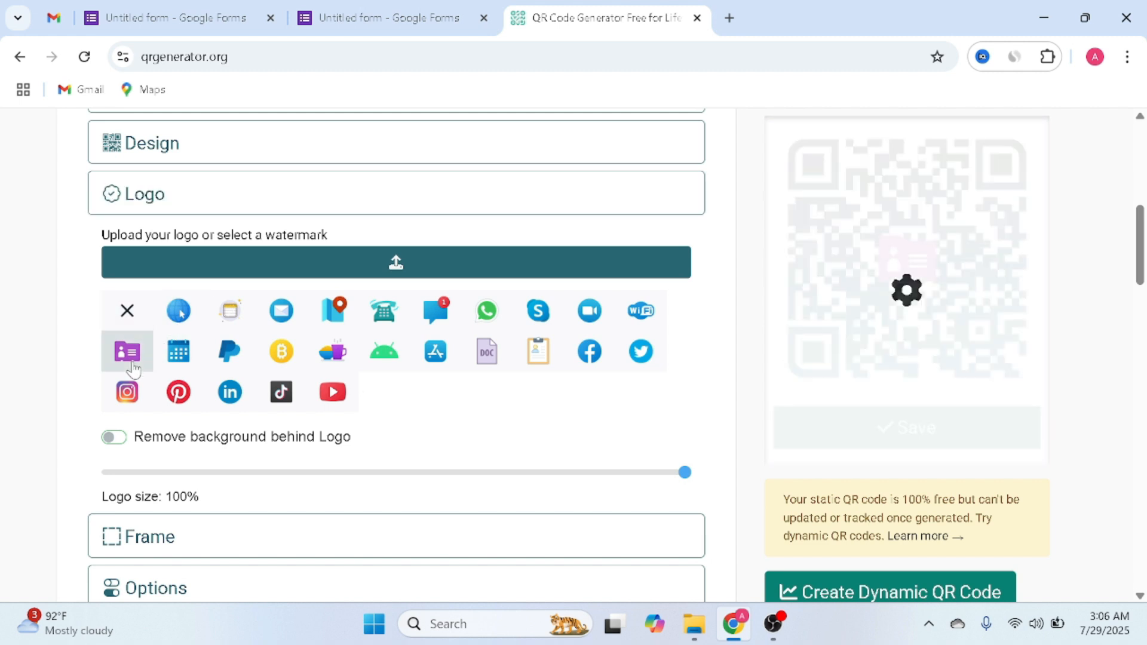
left_click(115, 438)
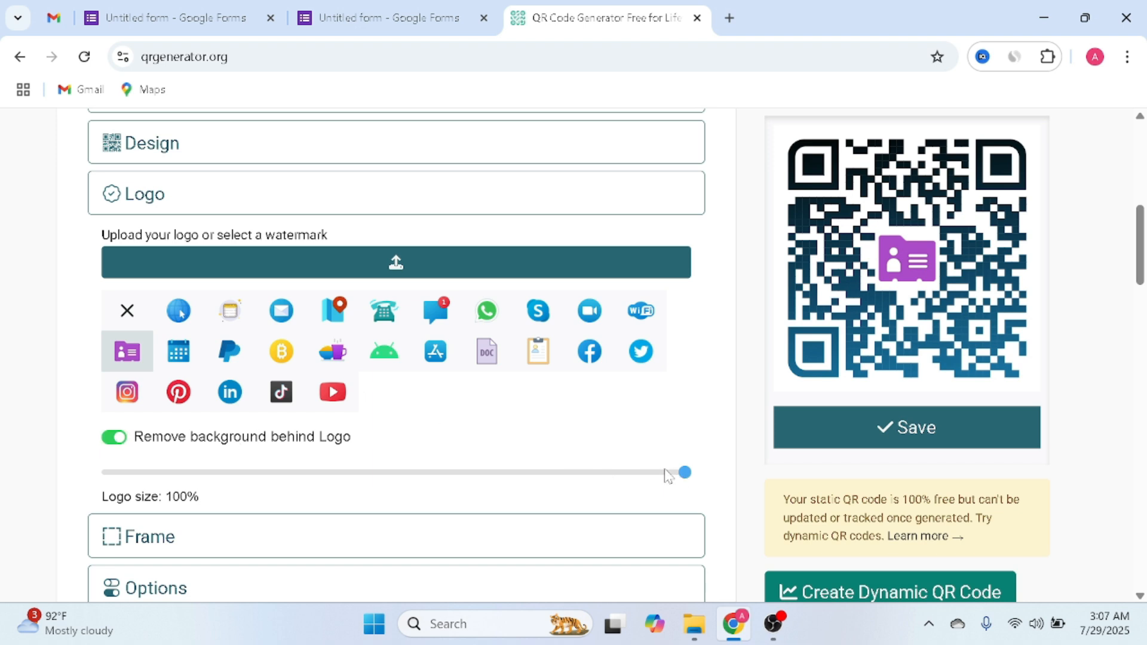
left_click_drag(683, 472, 668, 478)
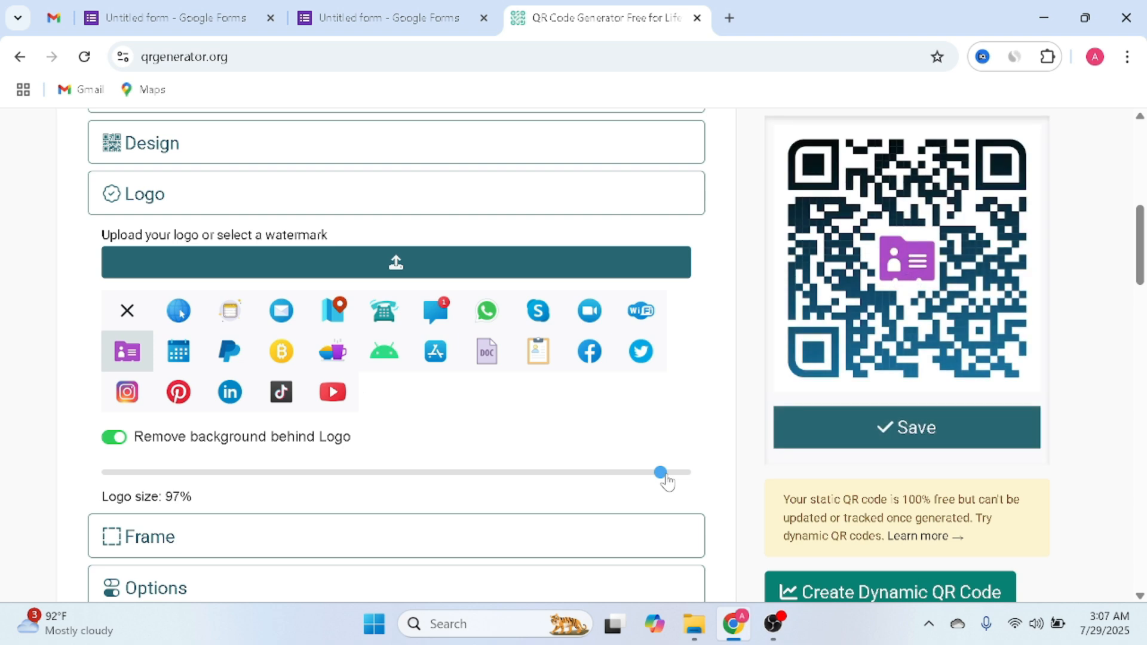
left_click(633, 534)
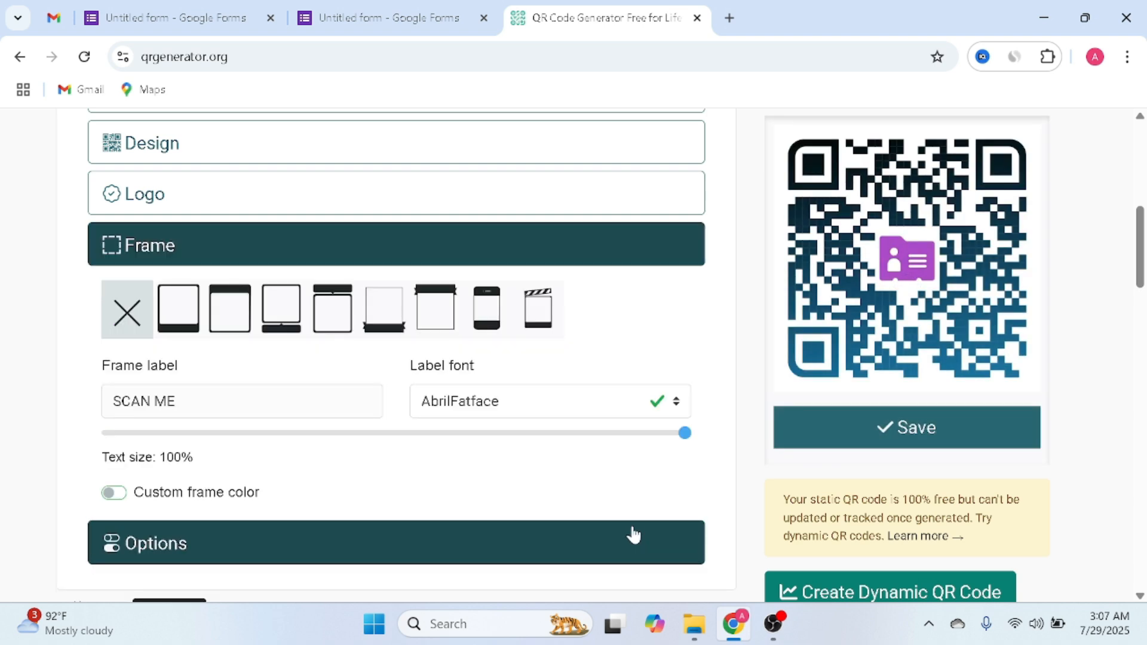
left_click(181, 331)
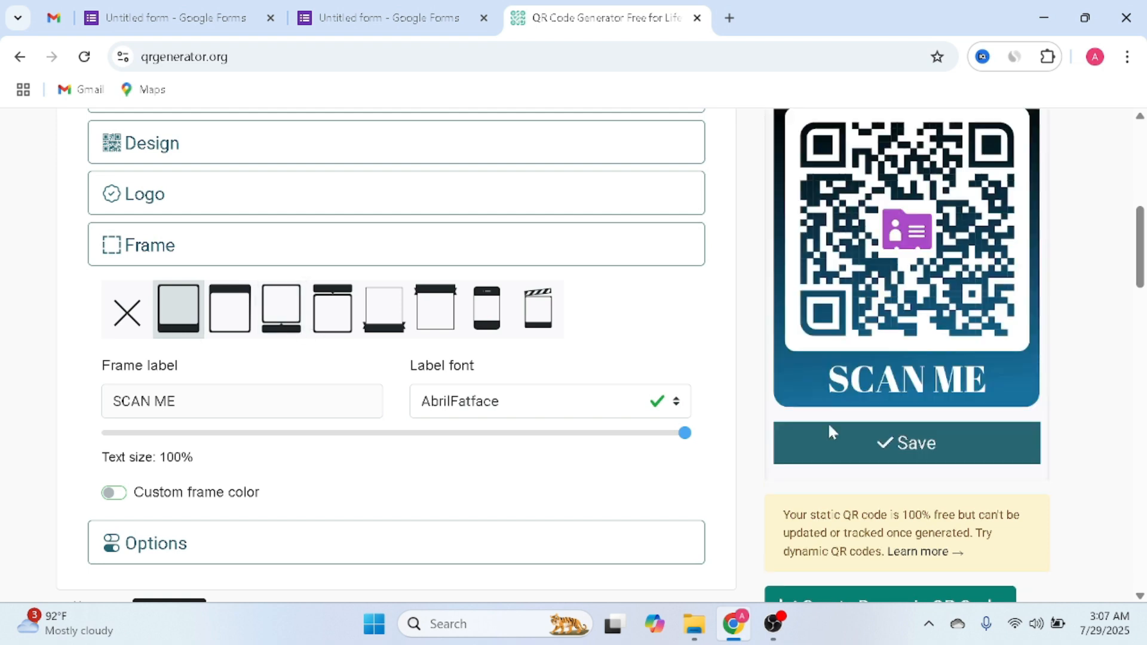
Step: Save the finished QR code, download it as a PNG, and open the downloaded image
scroll(827, 422, "up", 8)
left_click(902, 545)
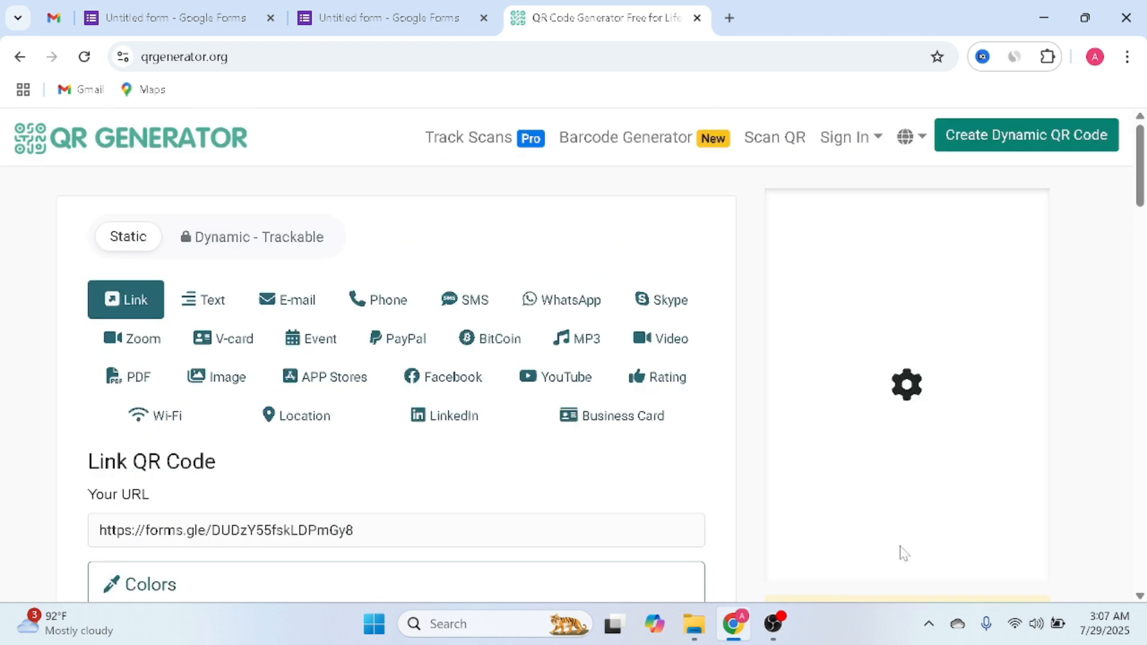
scroll(902, 550, "down", 1)
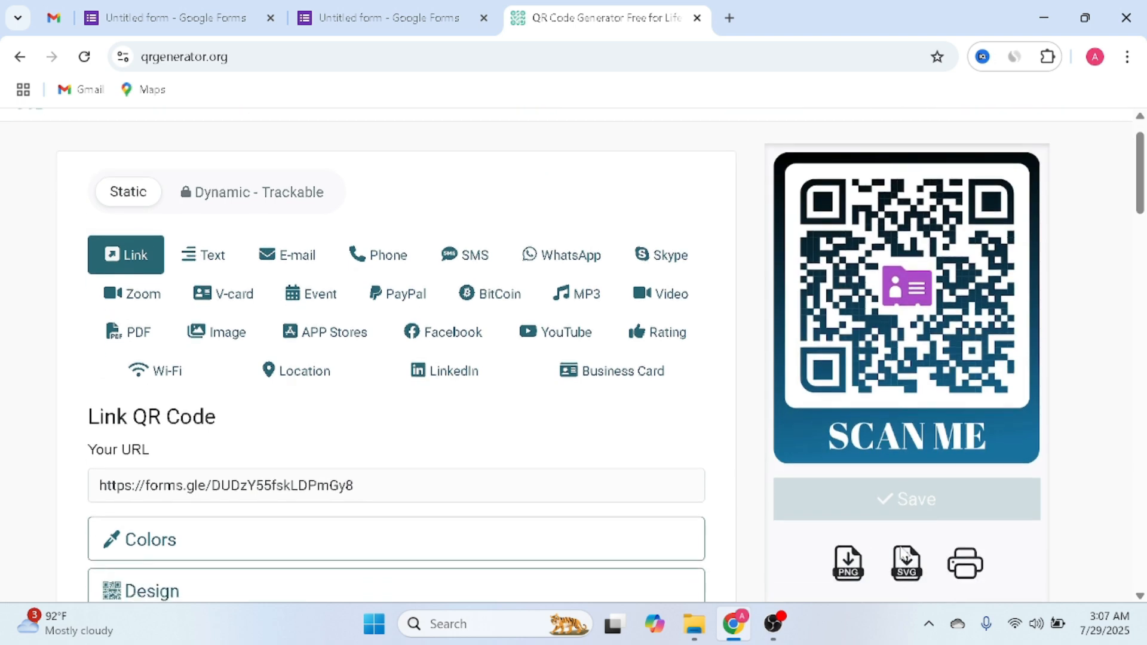
left_click(850, 575)
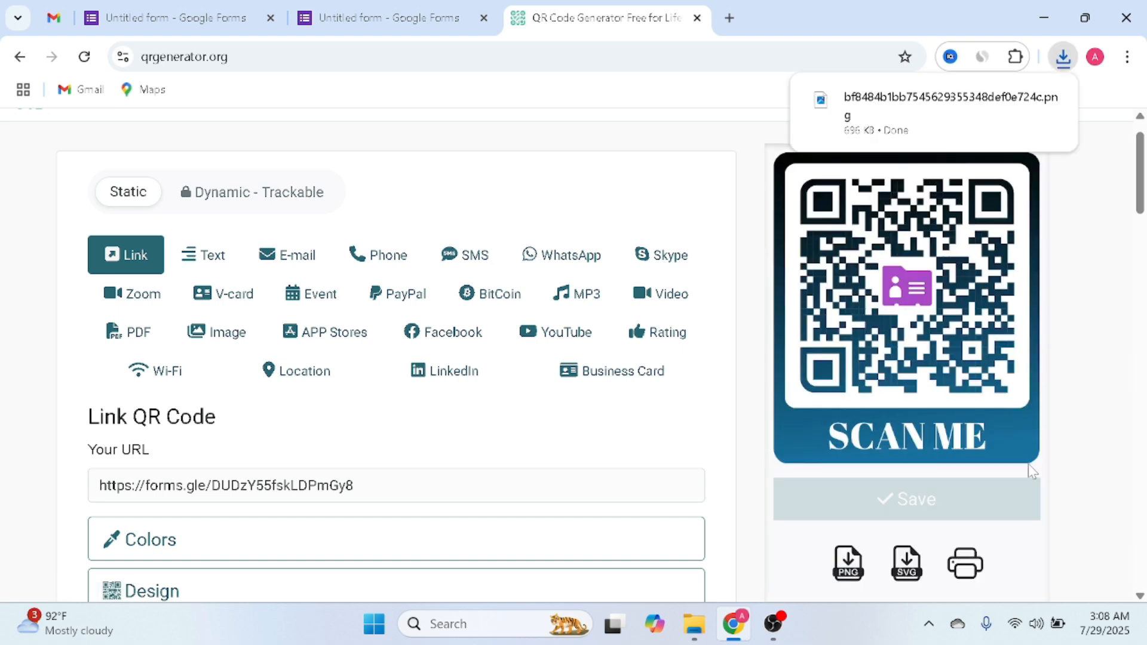
left_click(1044, 100)
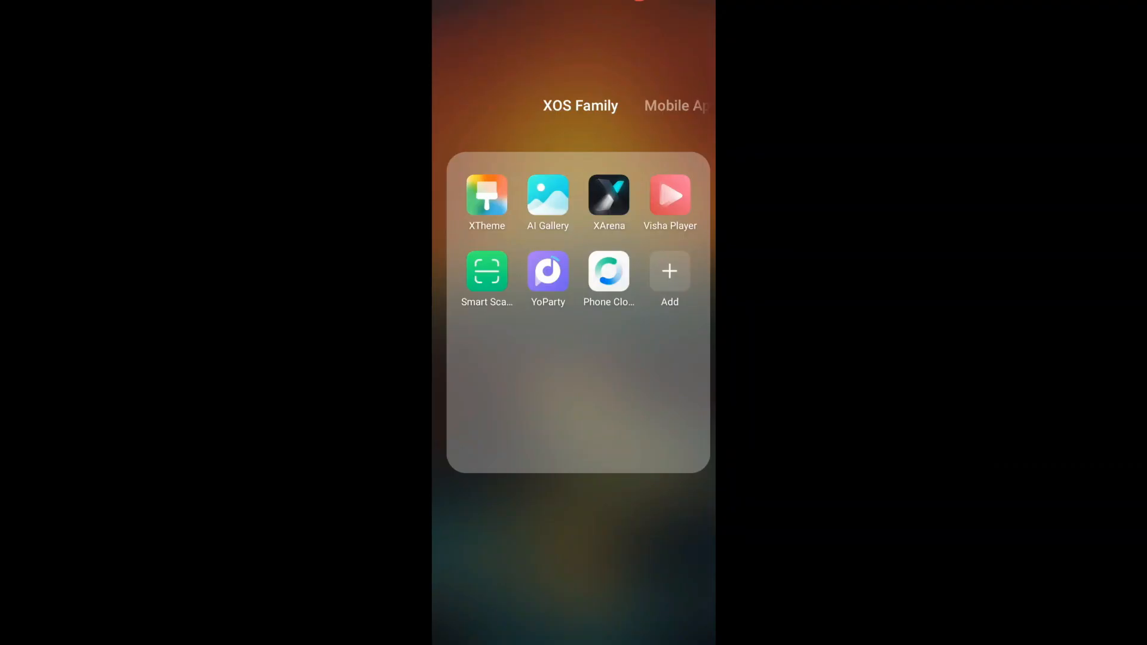
Step: Switch to Smart Scanner on the phone, scan the QR code, and open the form's webpage
left_click(487, 271)
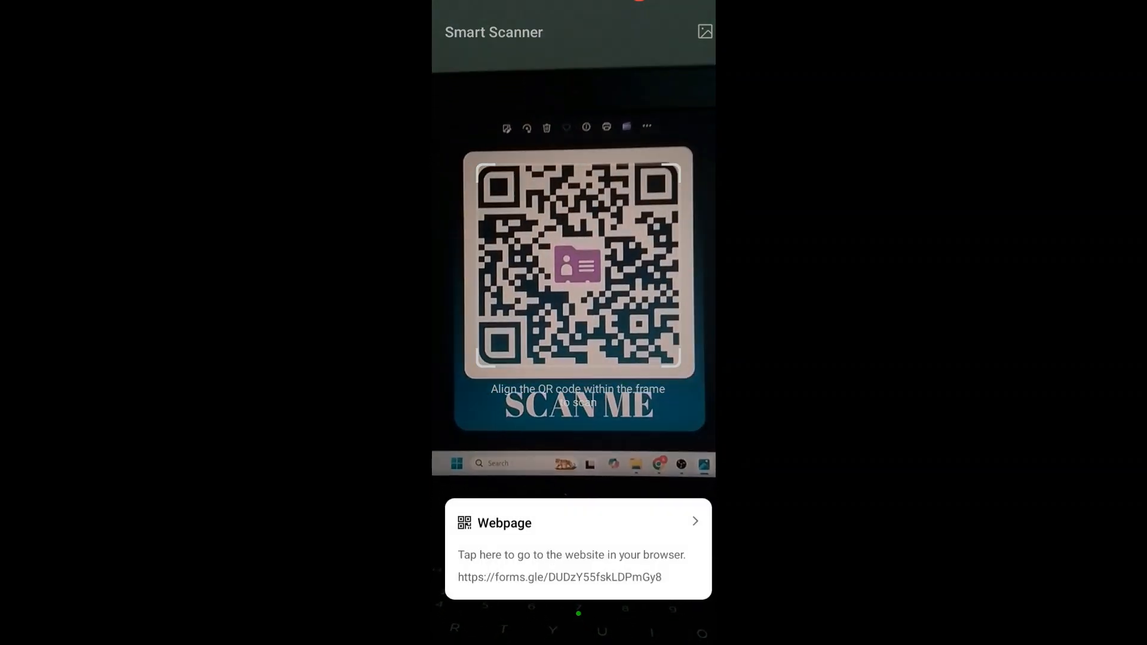
left_click(579, 555)
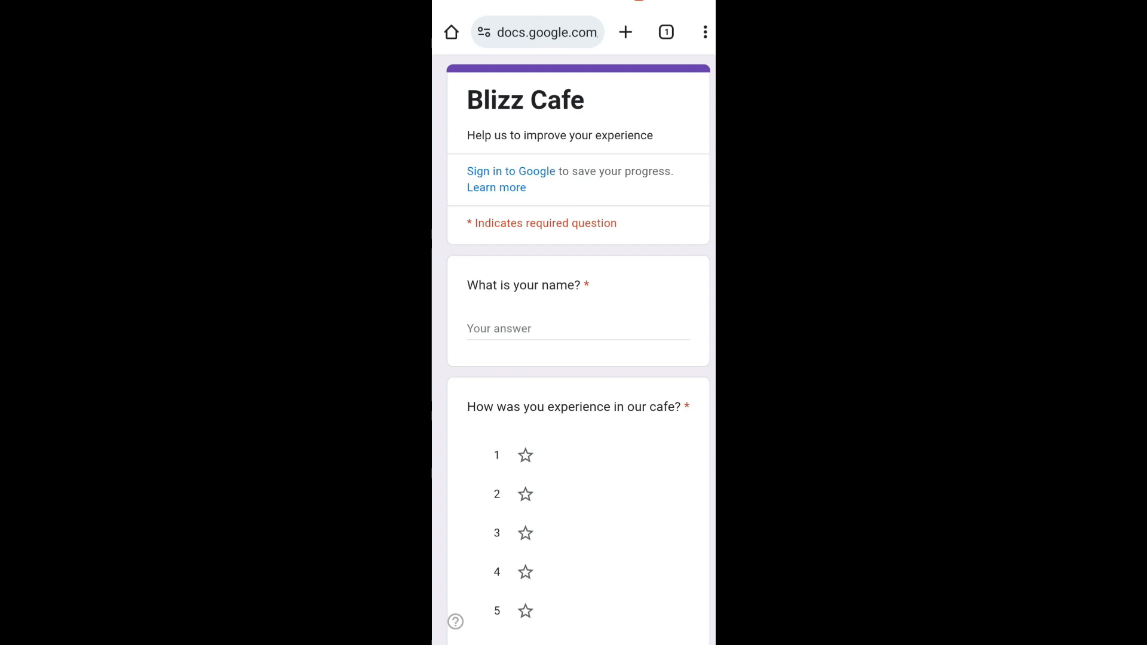
Step: Enter the respondent's name and rate the cafe experience 5 stars
left_click(579, 328)
type("Ash")
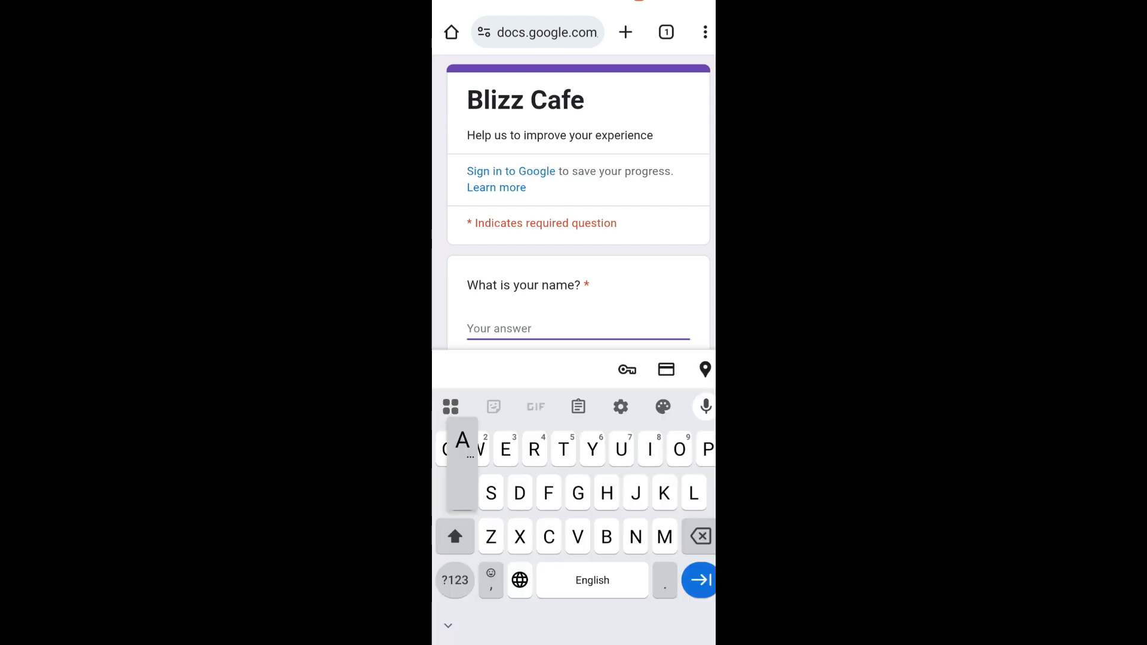
key("Escape")
scroll(578, 322, "down", 2)
left_click(525, 504)
scroll(579, 323, "down", 4)
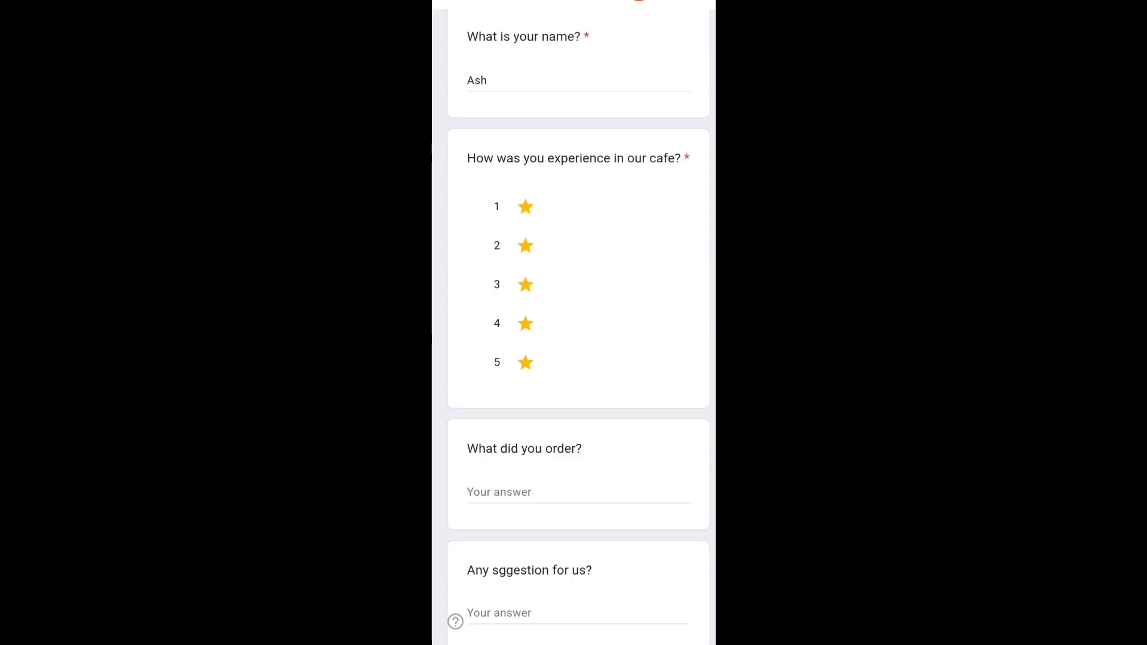
Step: Answer the order question with "Food", the suggestion question with "No" and the revisit question with Maybe, and submit the form
left_click(538, 395)
type("Foo")
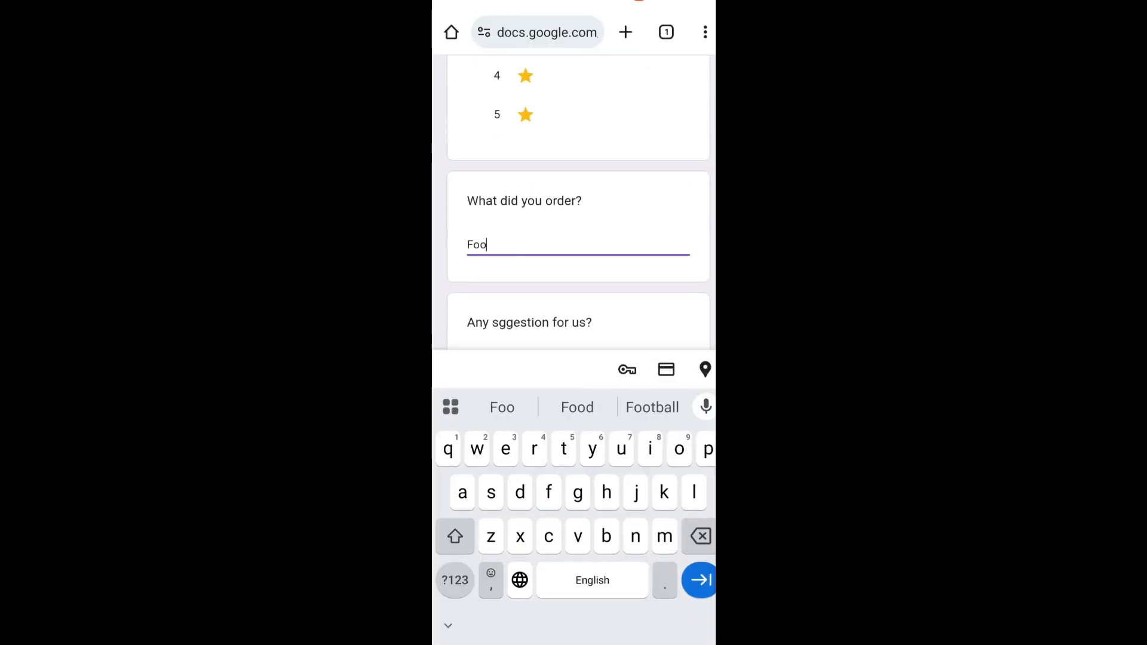
type("d")
key("Tab")
type("N")
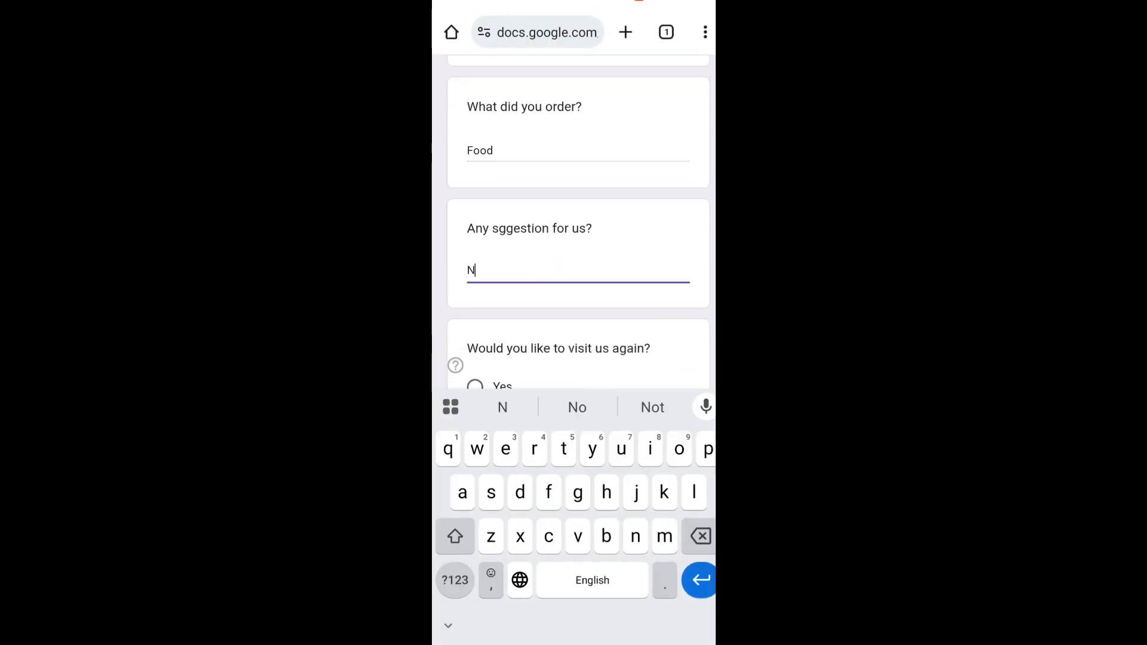
type("o")
scroll(574, 239, "down", 2)
left_click(475, 297)
scroll(574, 322, "down", 2)
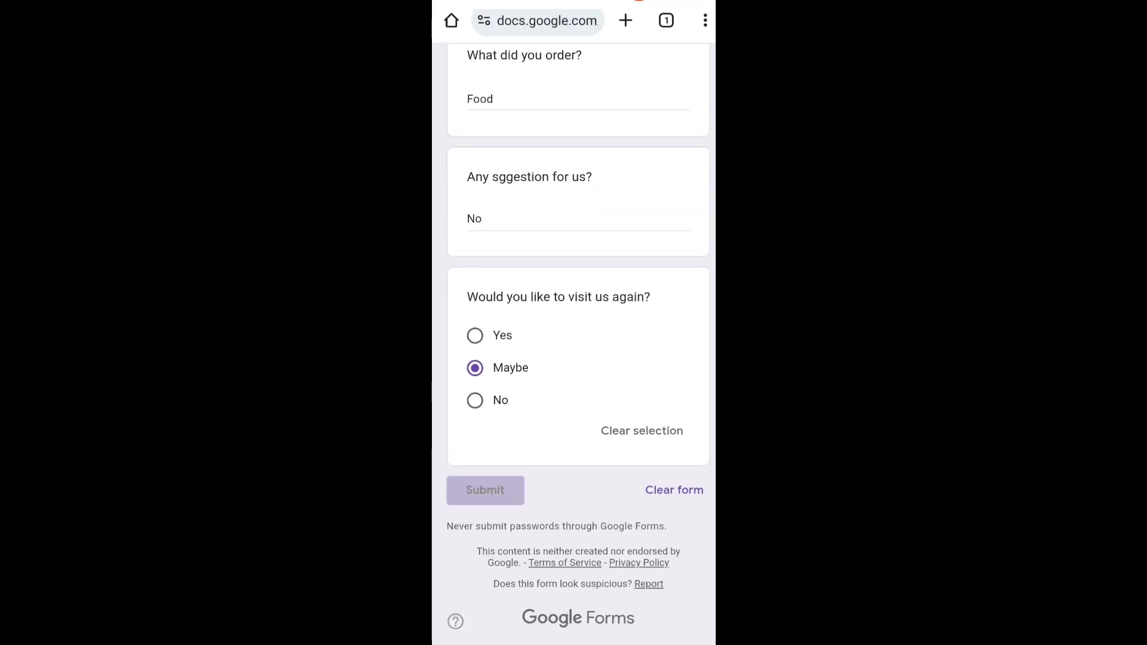
Step: Start another response from the confirmation page and look over the blank form
left_click(562, 184)
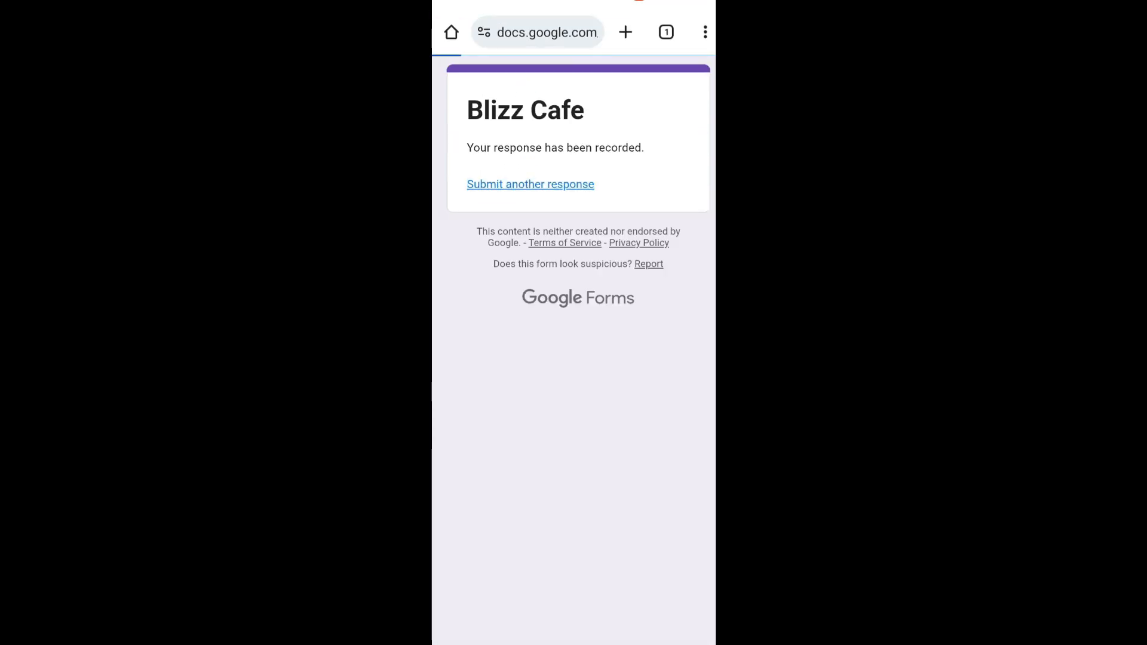
scroll(573, 359, "down", 2)
scroll(573, 323, "up", 1)
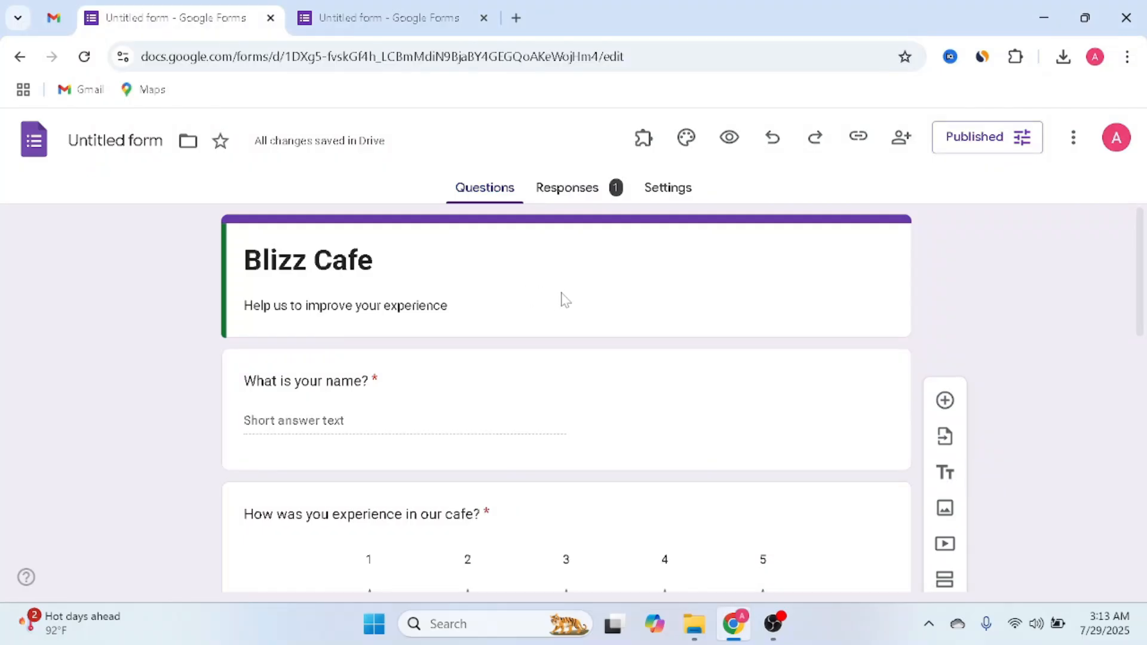
Step: Return to the Google Forms editor on the computer and view the summary of submitted responses
left_click(566, 189)
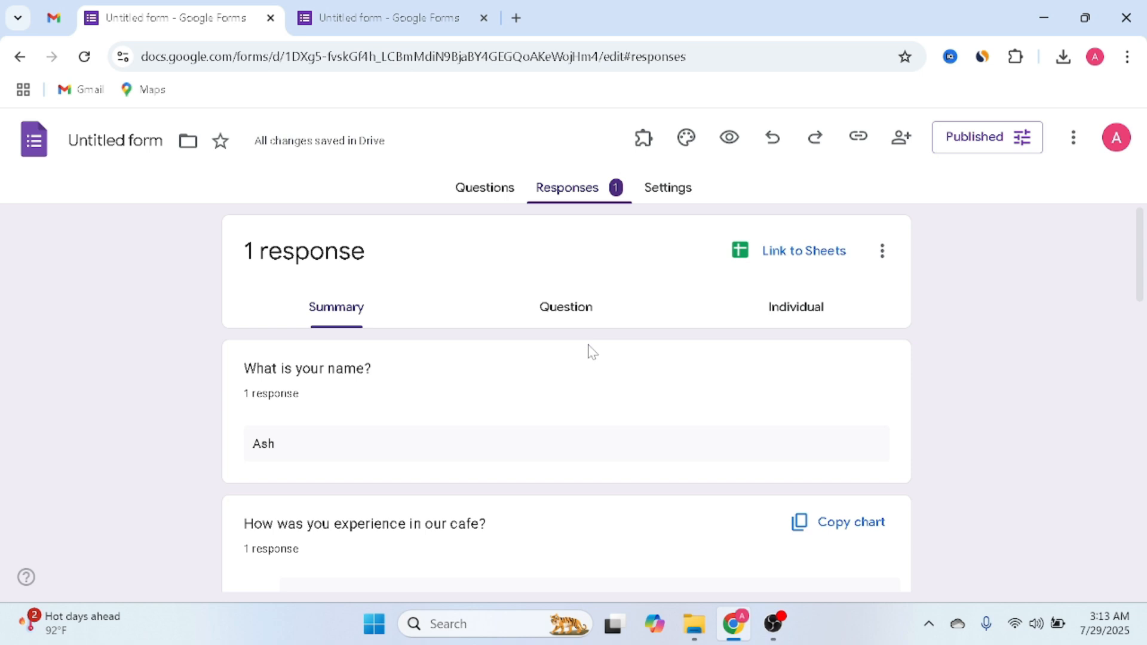
Step: Review the response summary charts for the cafe experience rating and the question about visiting again
scroll(590, 351, "down", 5)
scroll(590, 352, "down", 5)
scroll(590, 351, "up", 2)
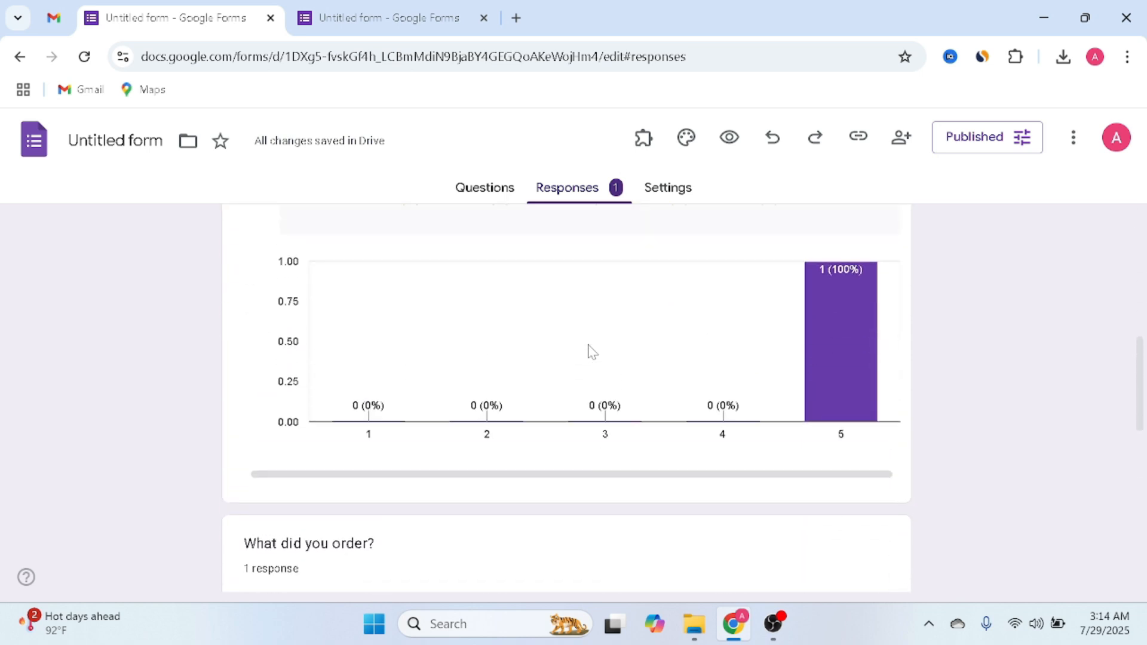
mouse_move(834, 372)
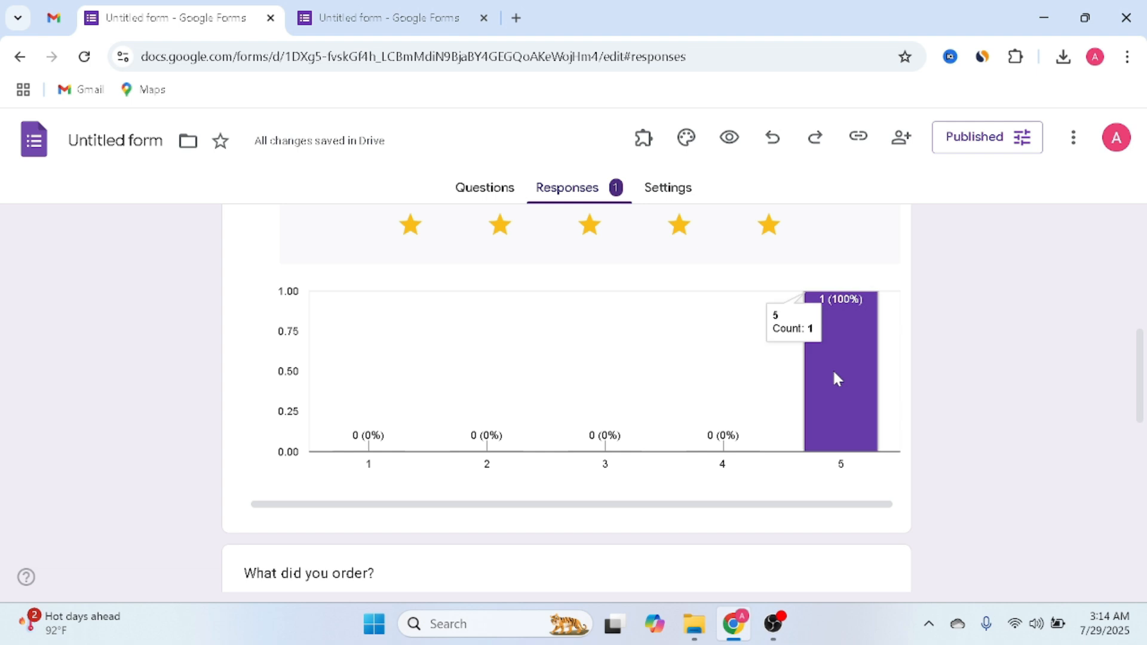
scroll(834, 372, "down", 10)
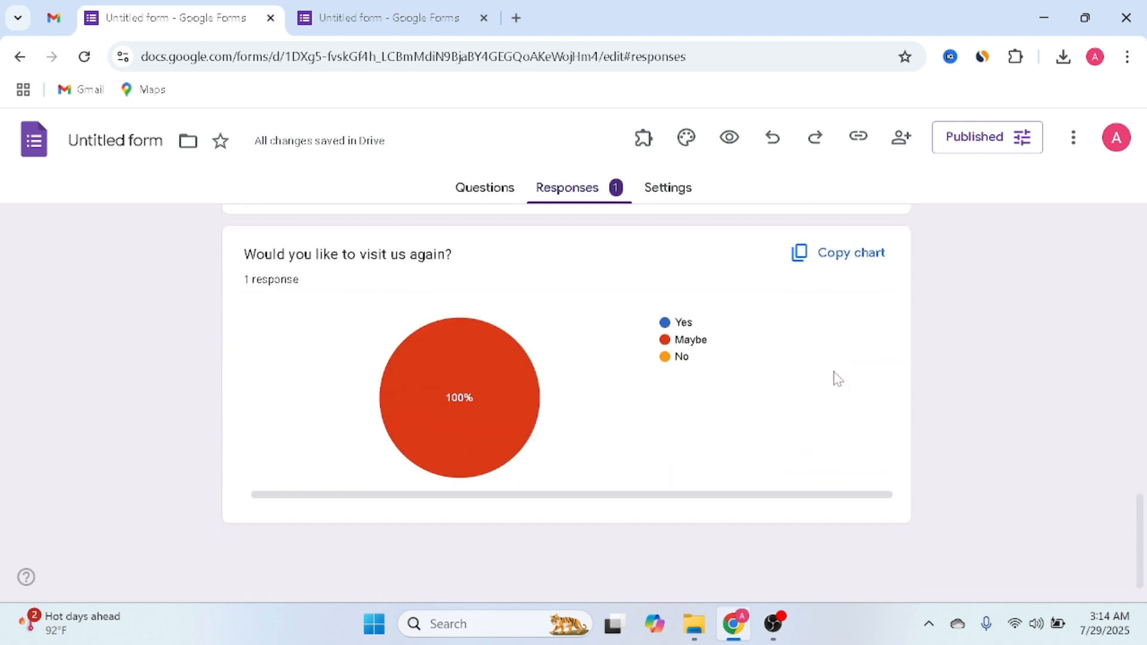
mouse_move(487, 403)
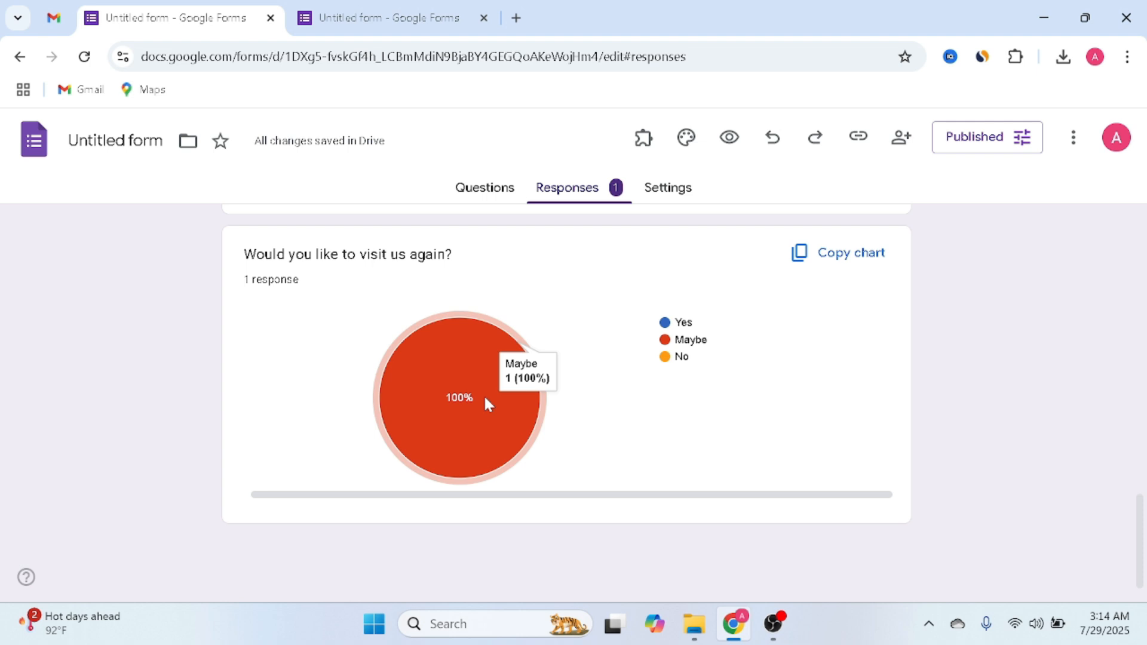
Step: Link the form's responses to a Google Sheets spreadsheet and open it
scroll(486, 400, "up", 10)
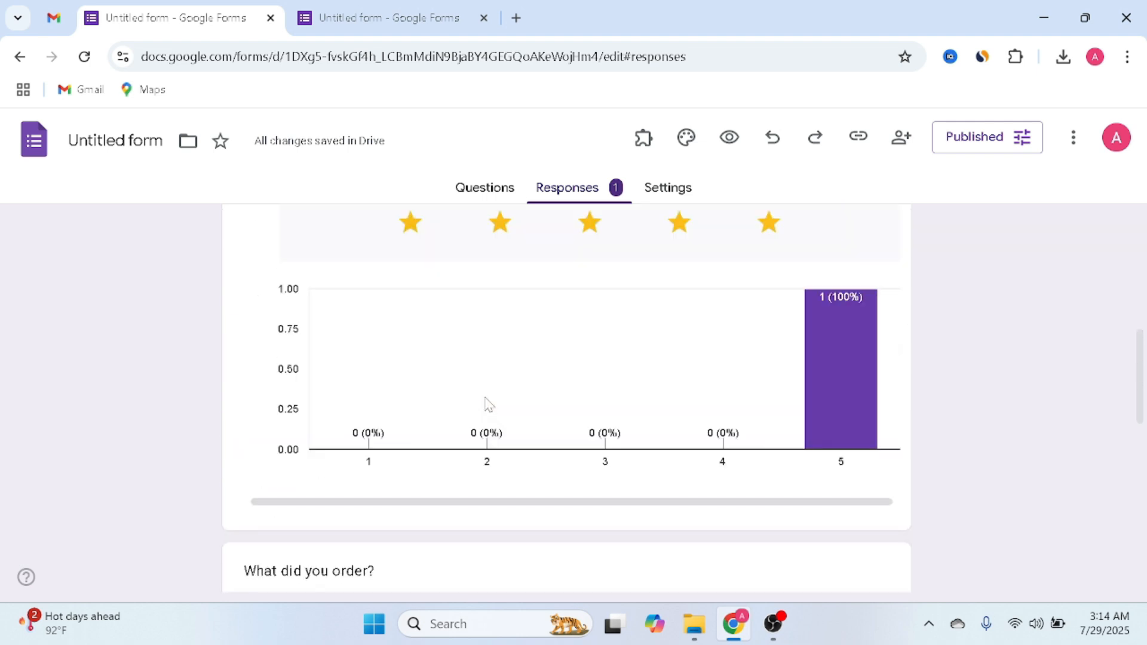
scroll(487, 403, "up", 5)
left_click(795, 261)
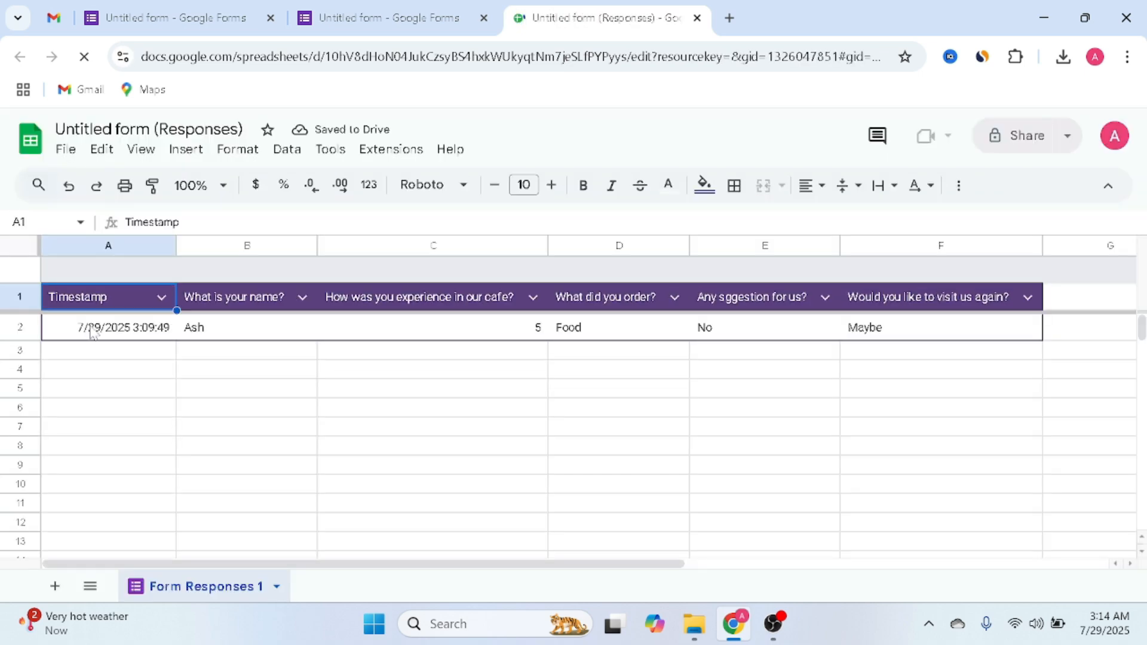
Step: Inspect the submitted response's row in the sheet, covering its timestamp, name, order, suggestion, revisit and experience rating cells
left_click(90, 328)
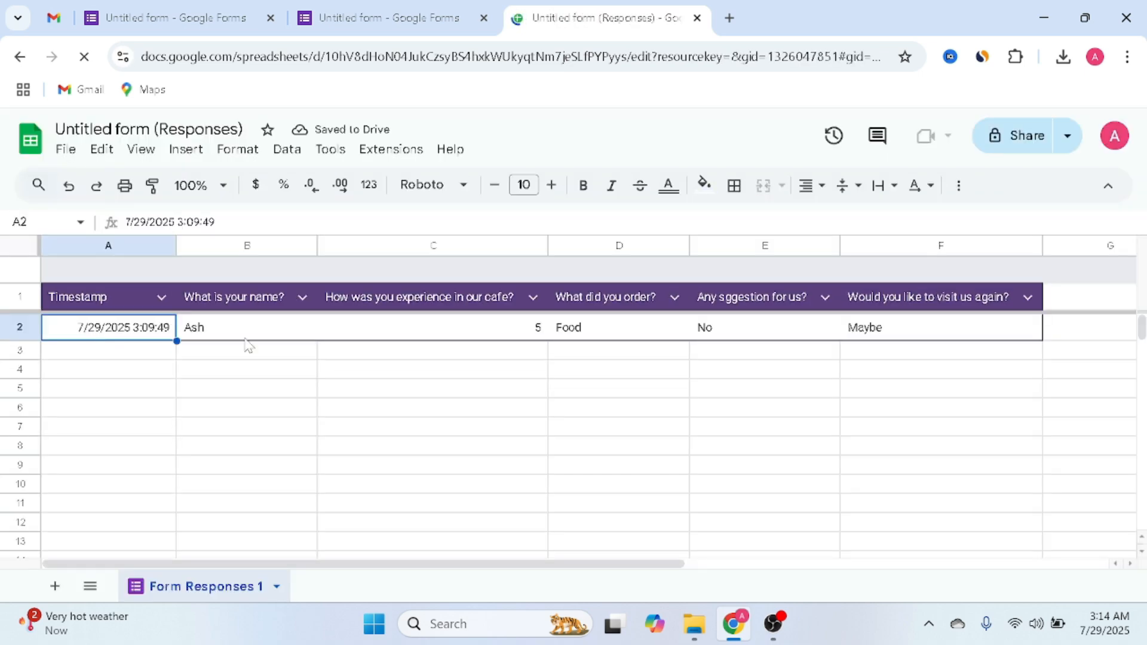
left_click(246, 337)
left_click(574, 332)
left_click(747, 329)
left_click(891, 335)
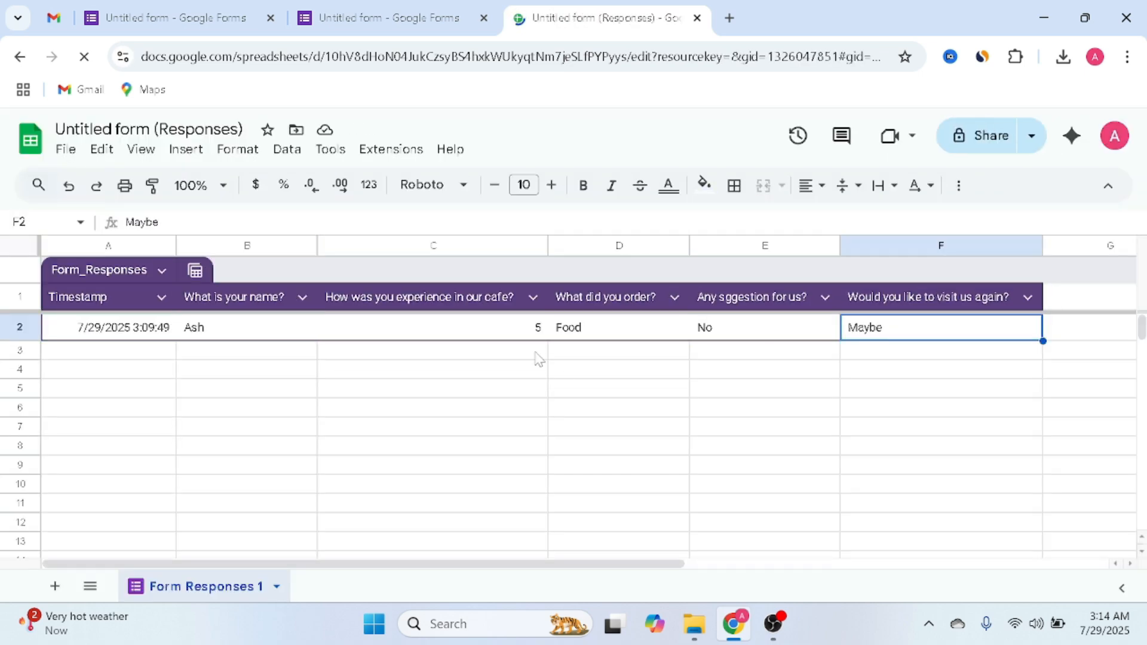
left_click(537, 336)
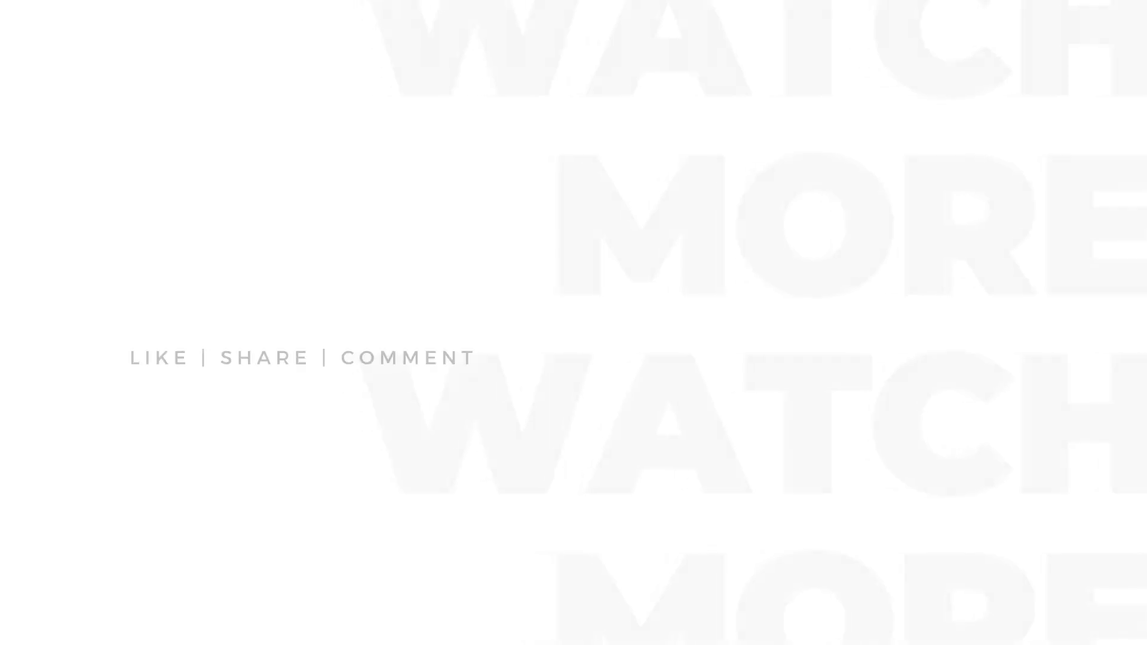